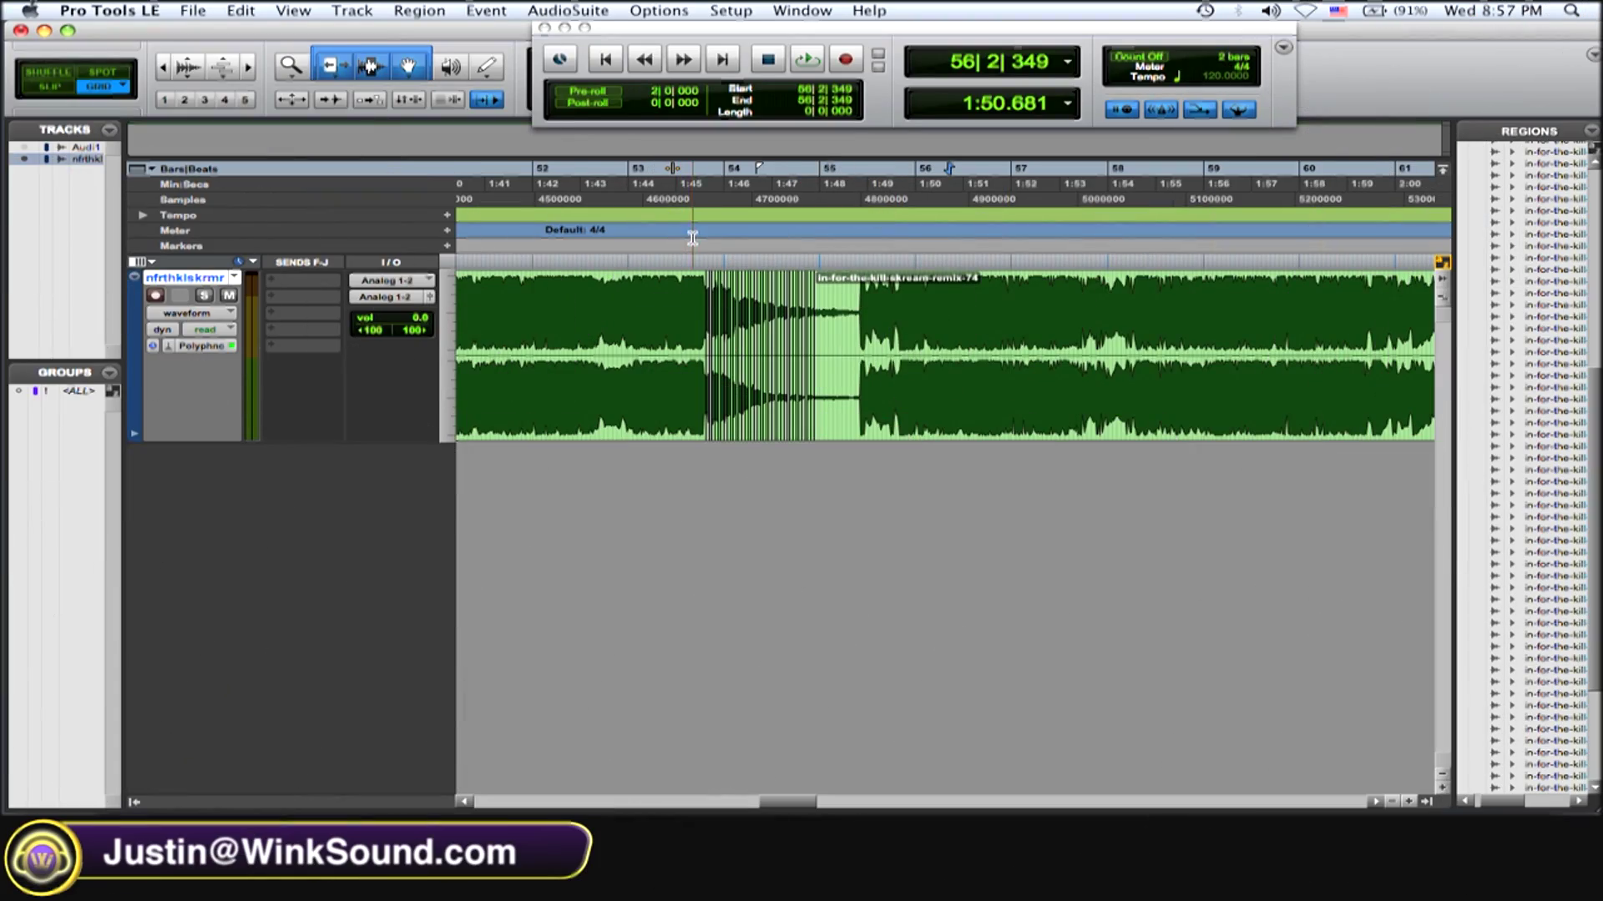
# Step: Play the lead-up from bar 53 and stop at 55|4|628, just before the drop
pyautogui.hscroll(3, 700, 242)
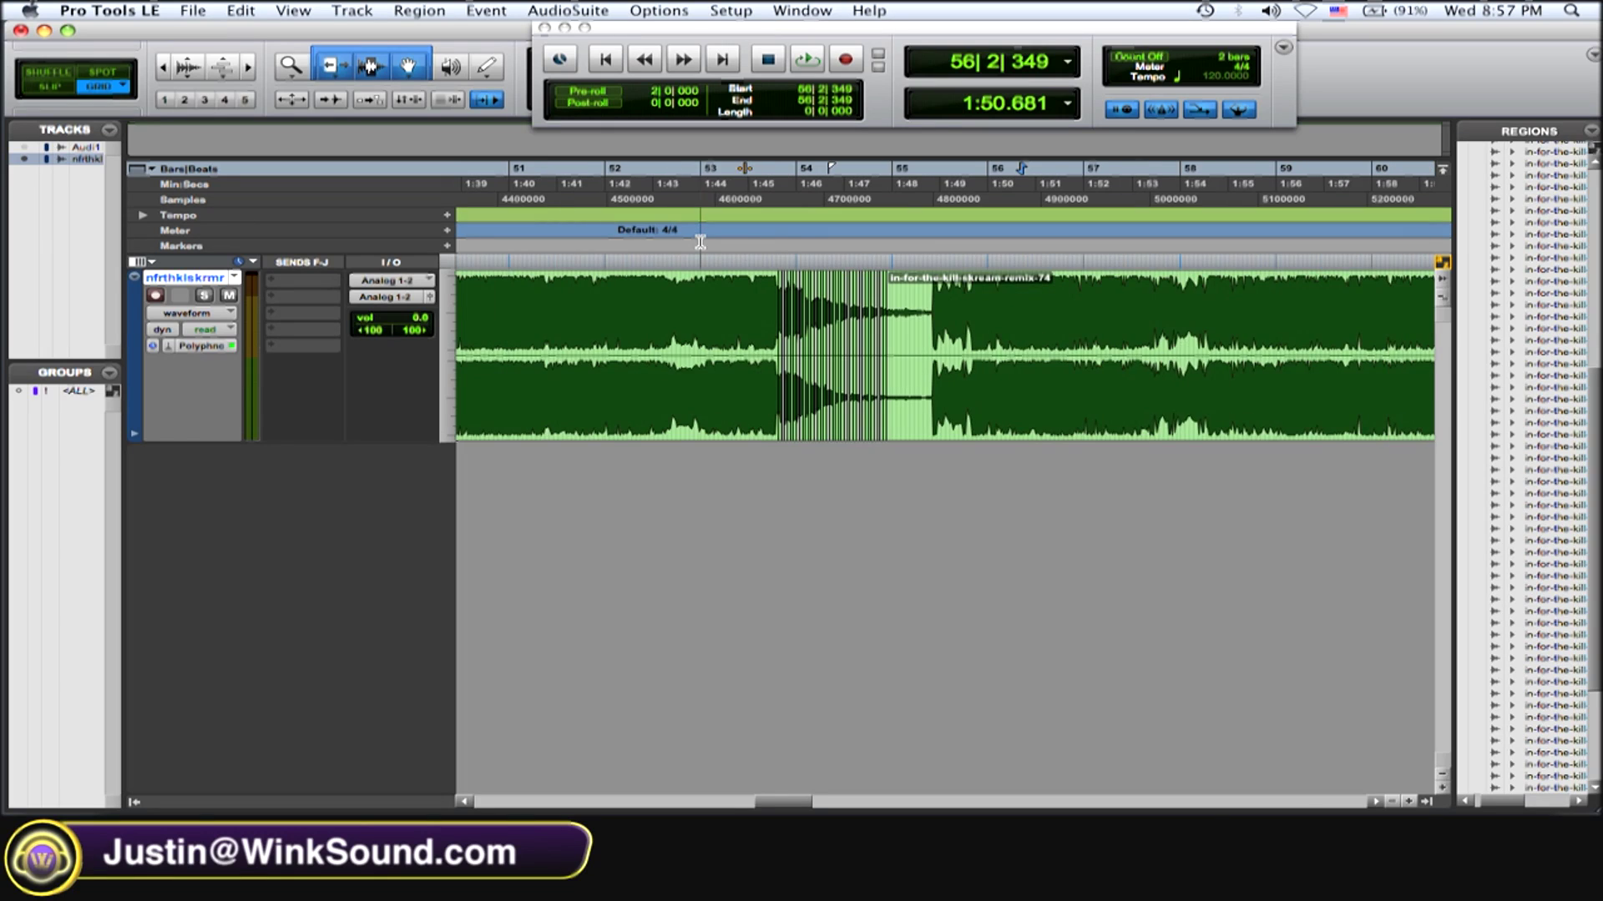
pyautogui.hscroll(-3, 700, 242)
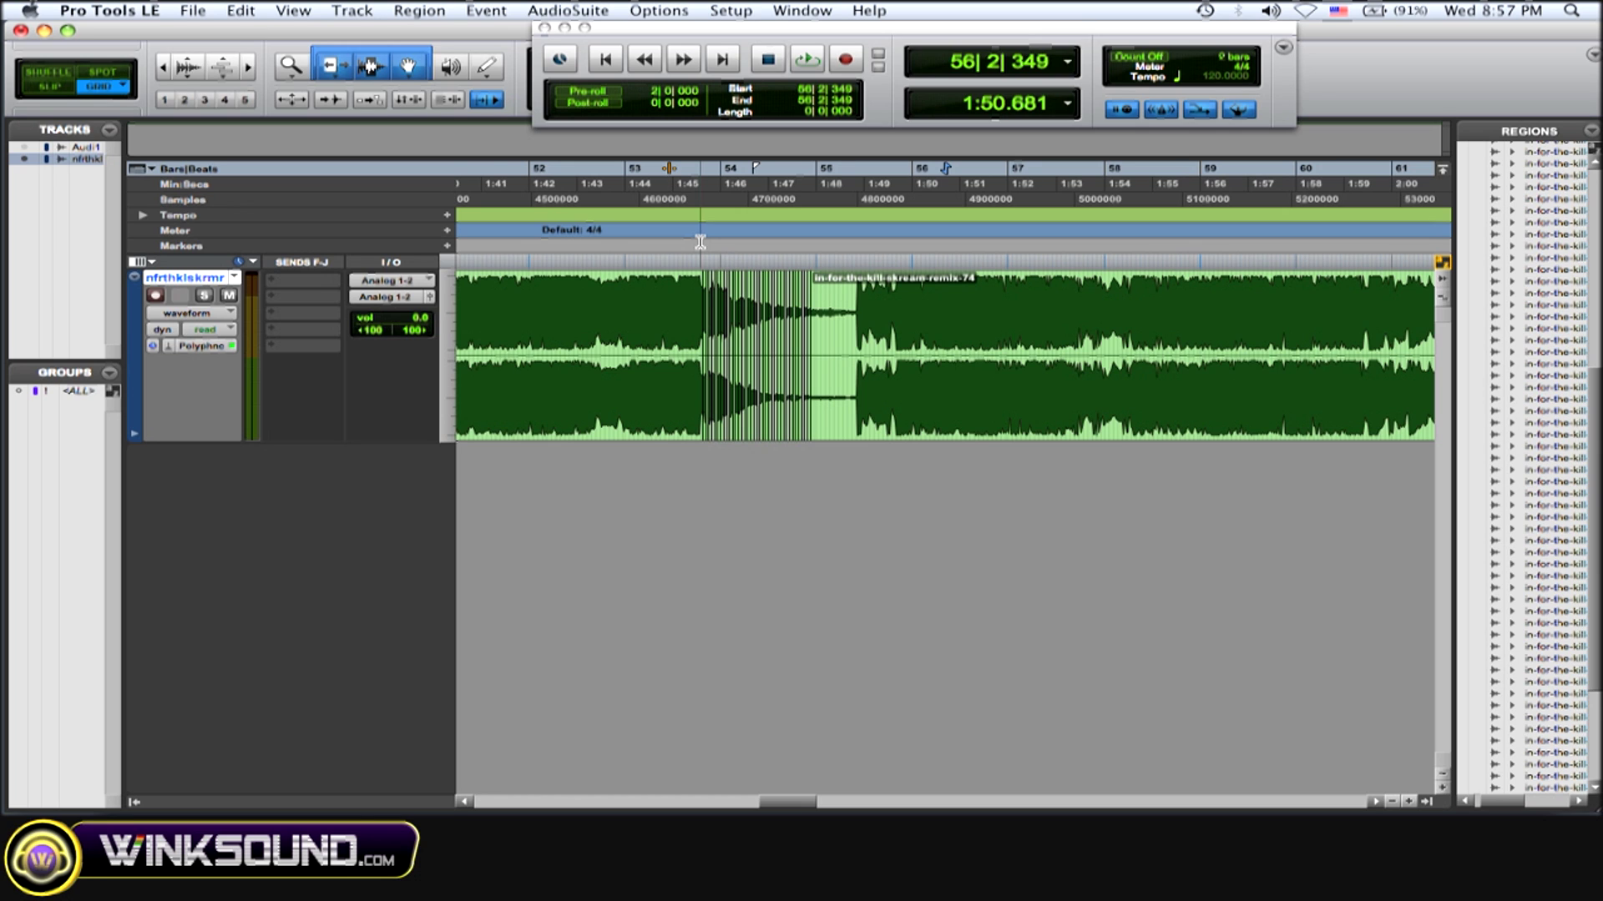
pyautogui.click(627, 168)
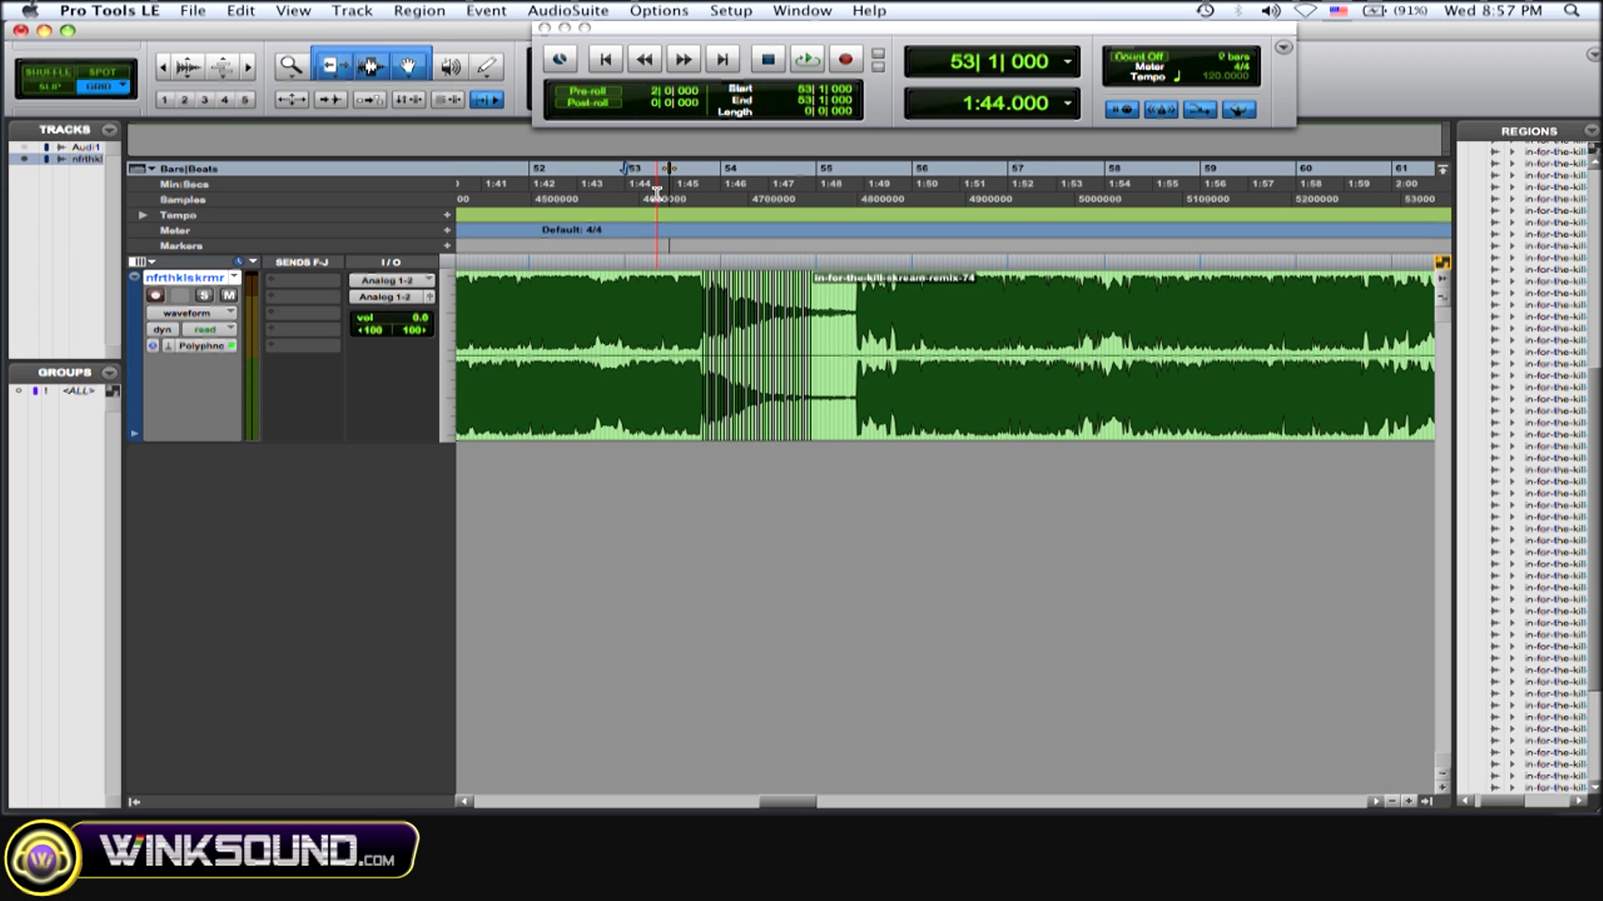
pyautogui.press('space')
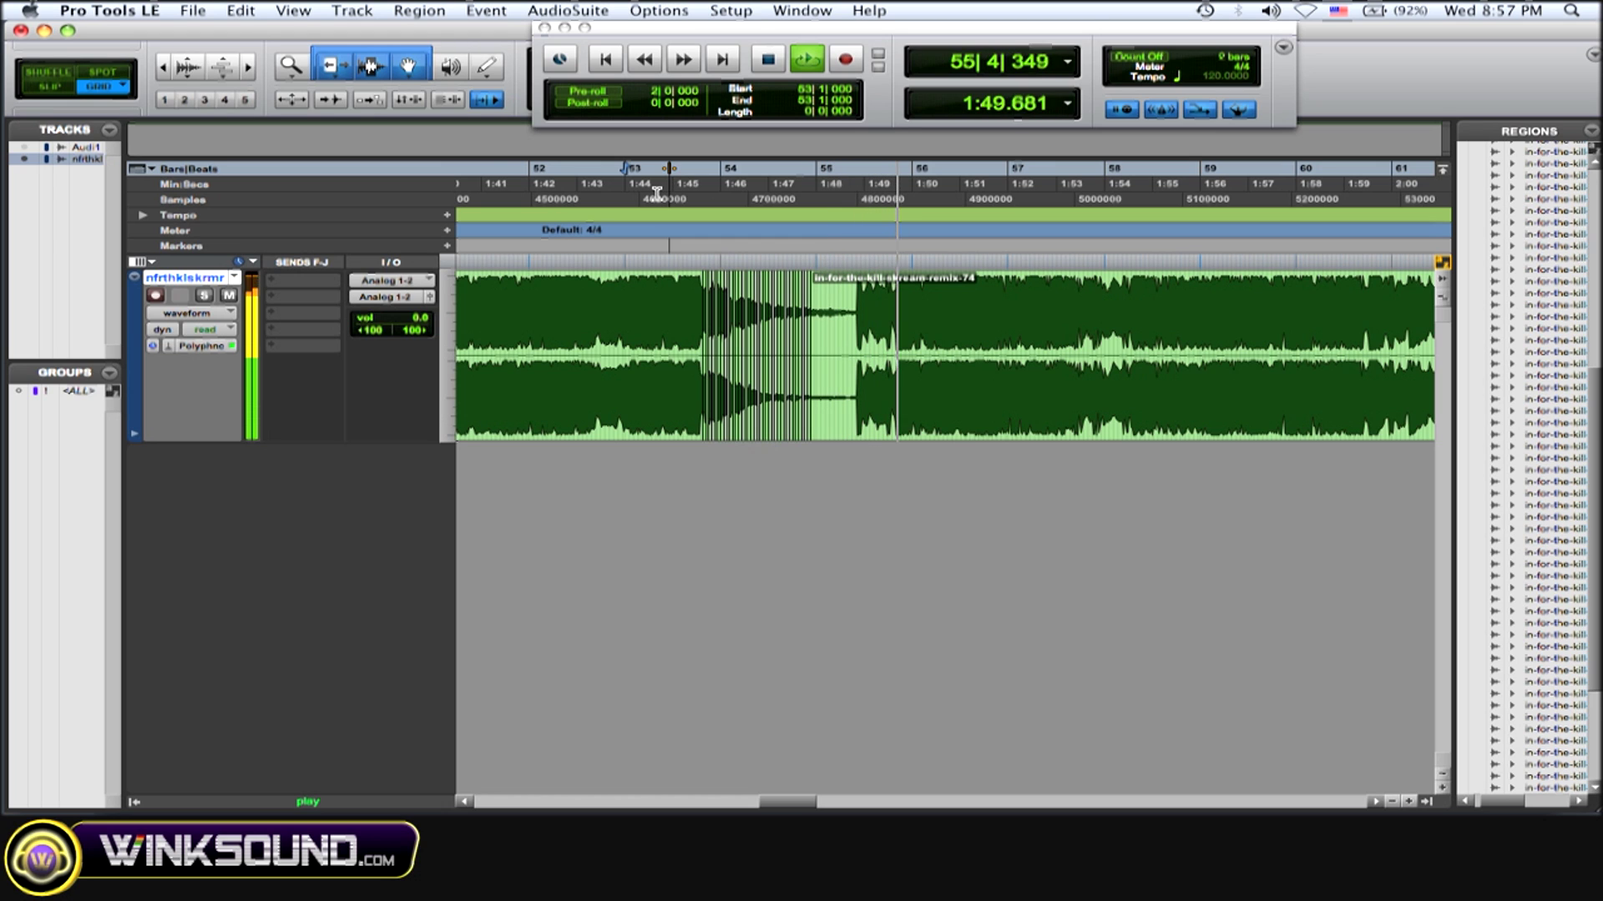
pyautogui.press('space')
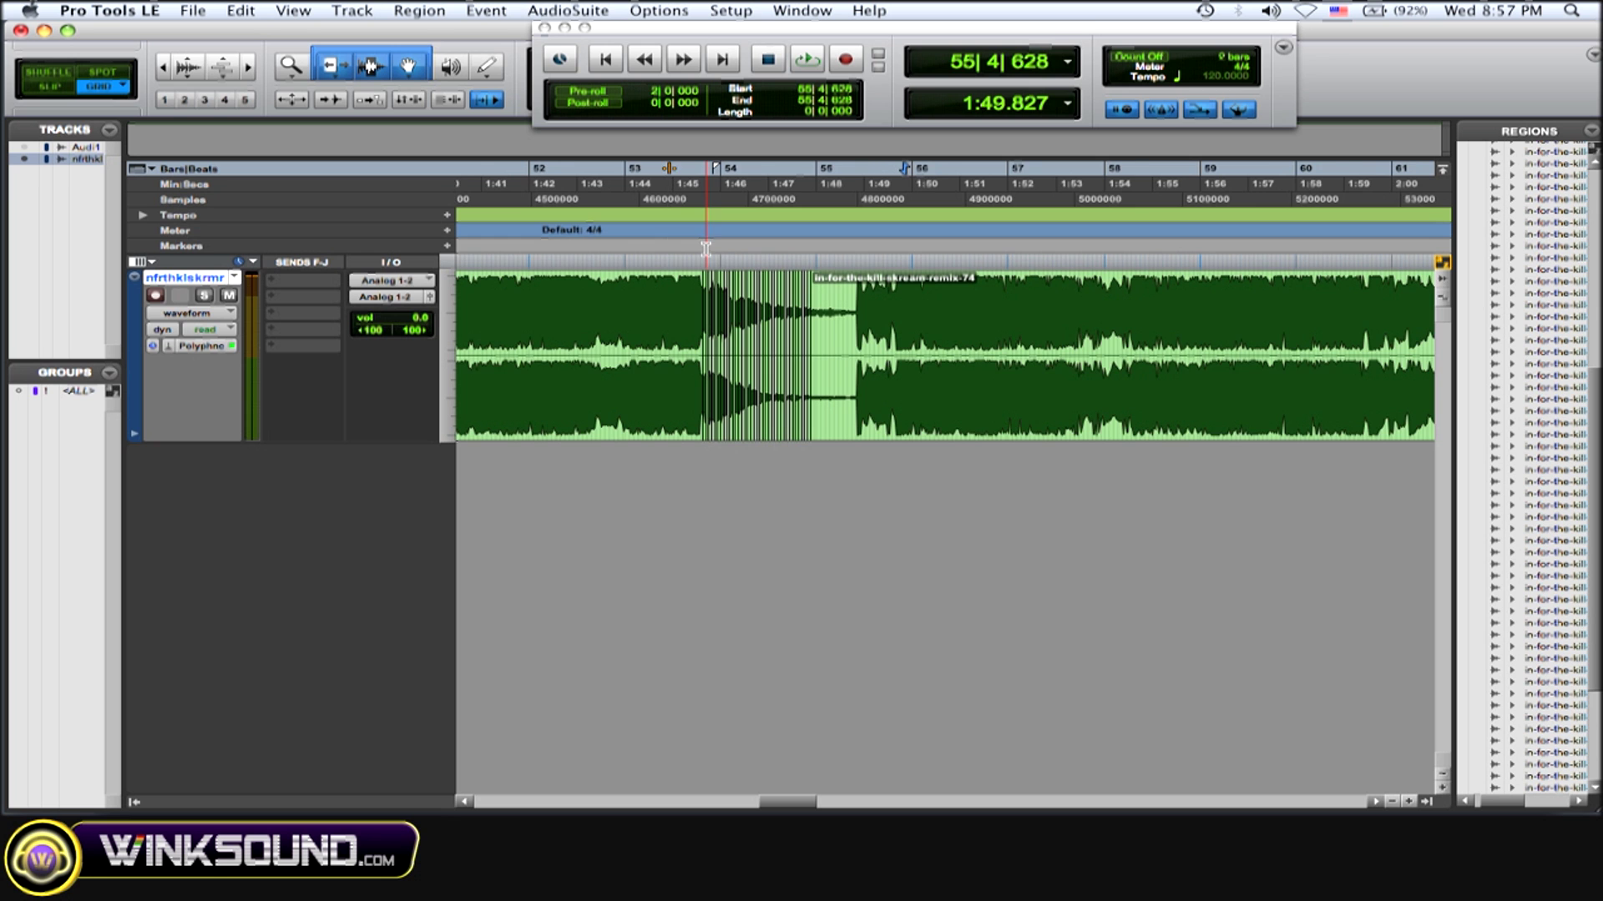
# Step: Zoom in around the playhead until the individual chopped regions are visible
pyautogui.press('super+bracketright')
pyautogui.press('super+bracketright')
pyautogui.hscroll(5, 884, 320)
pyautogui.press('super+bracketright')
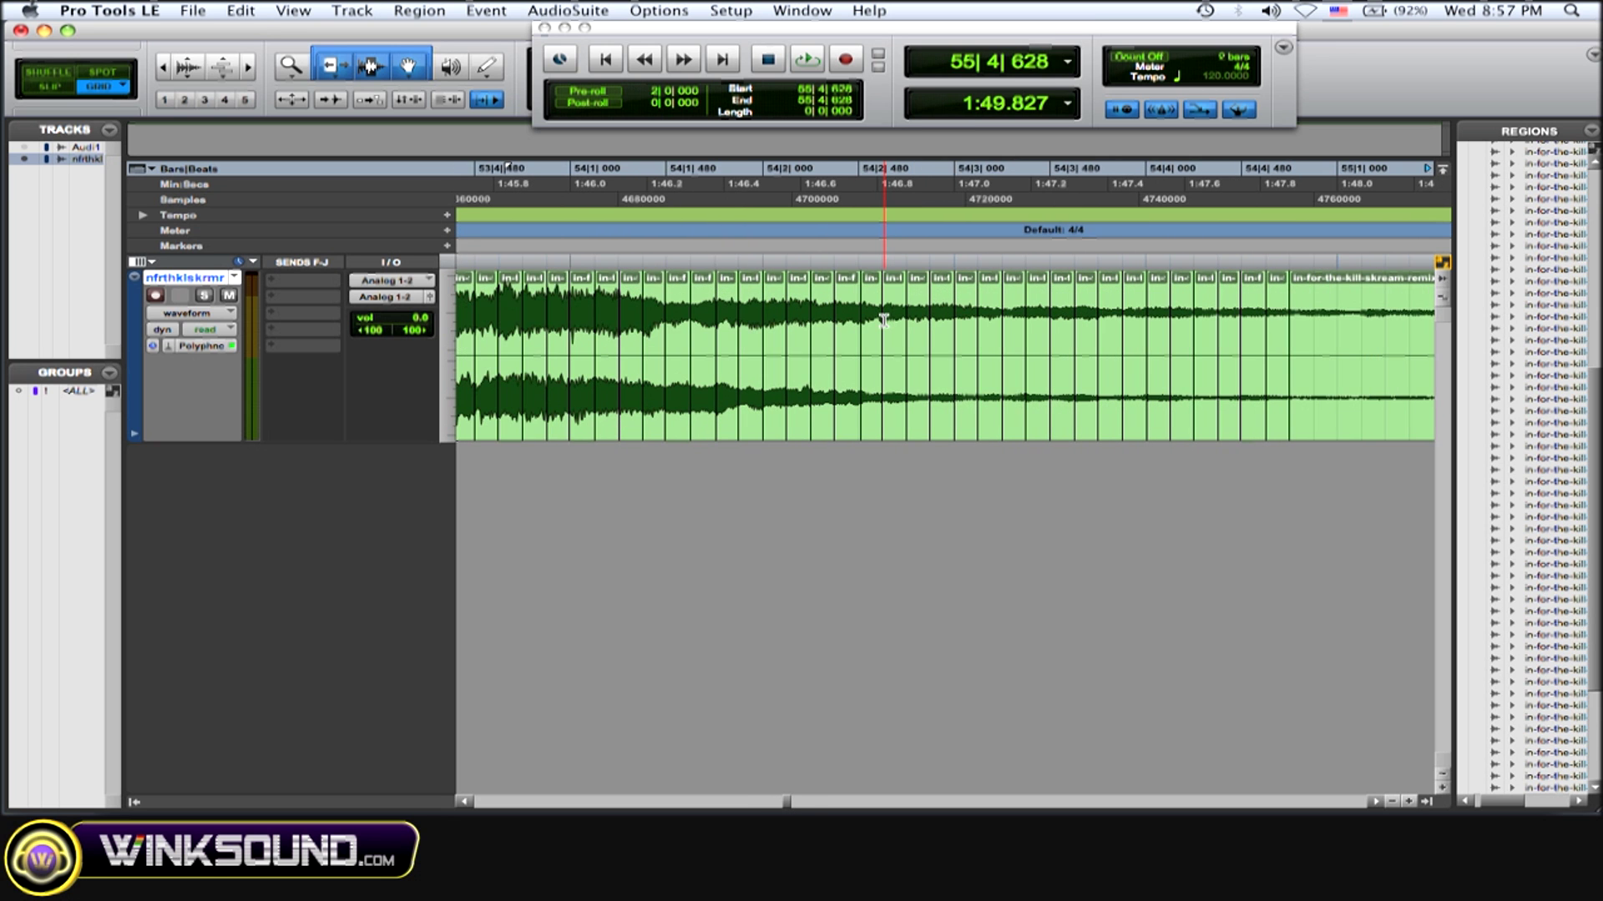
pyautogui.press('super+bracketright')
pyautogui.hscroll(-12, 884, 320)
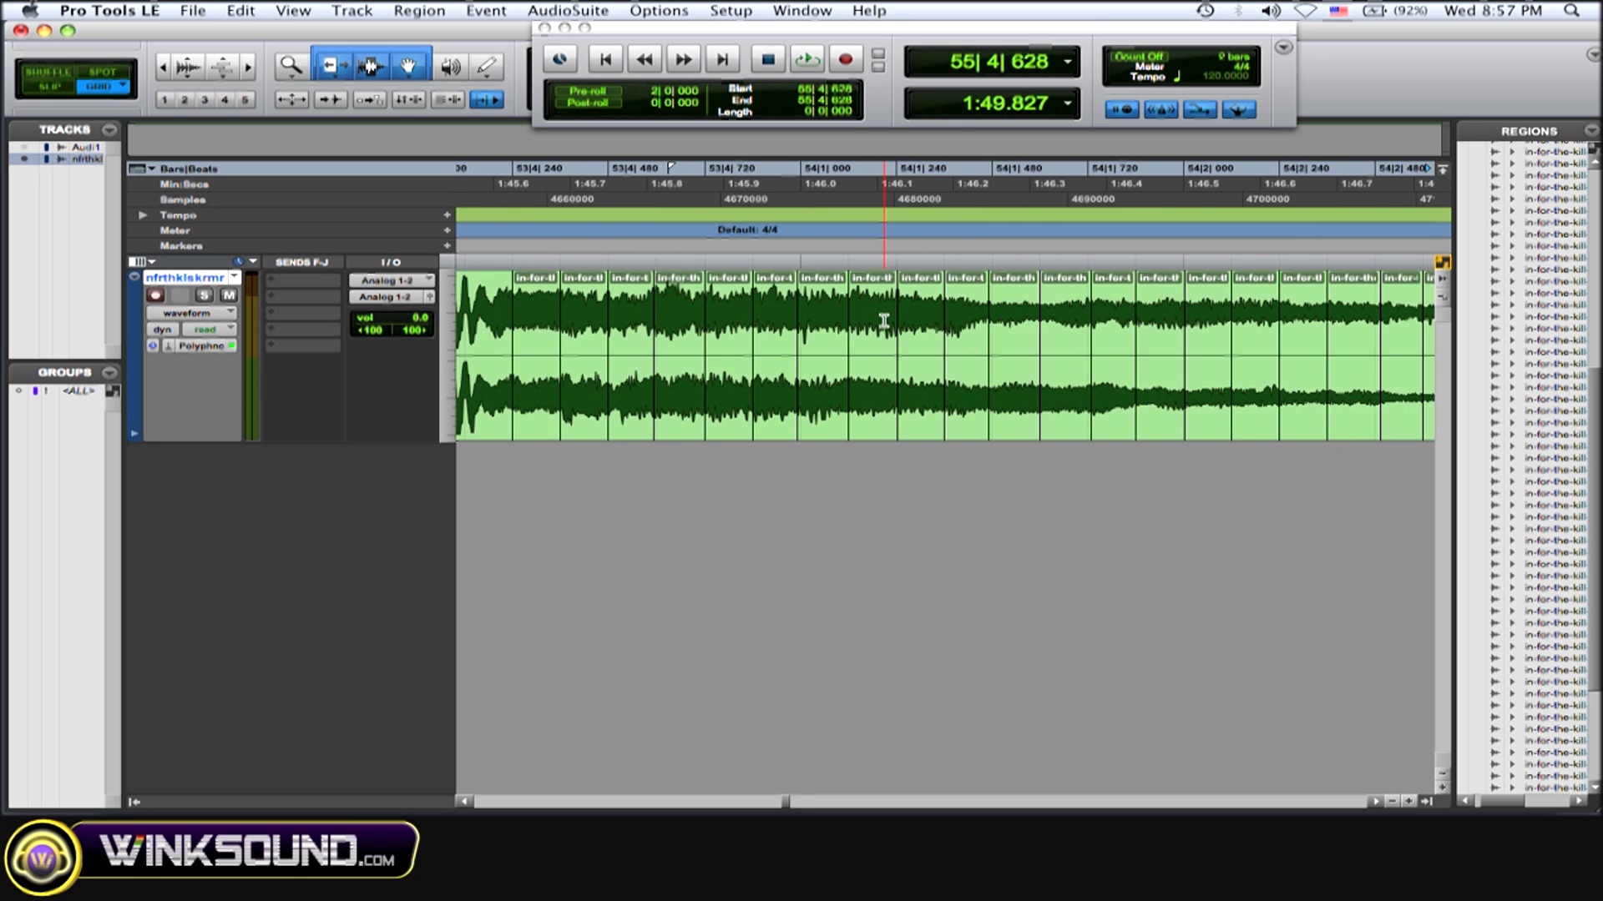
pyautogui.hscroll(4, 884, 320)
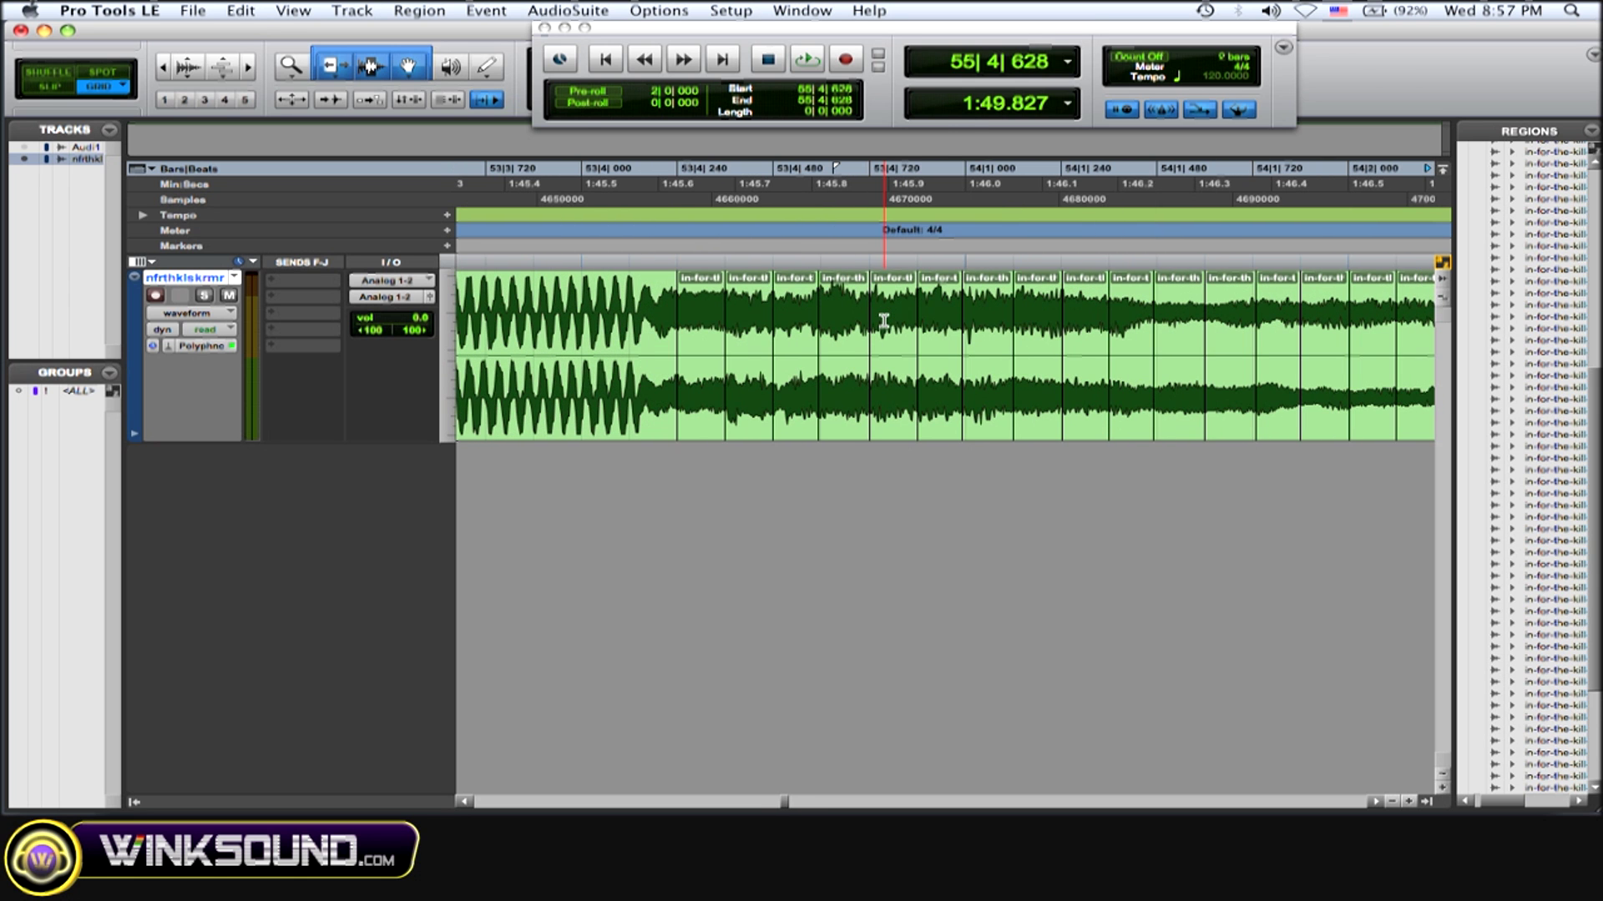
pyautogui.moveTo(940, 35); pyautogui.dragTo(703, 127)
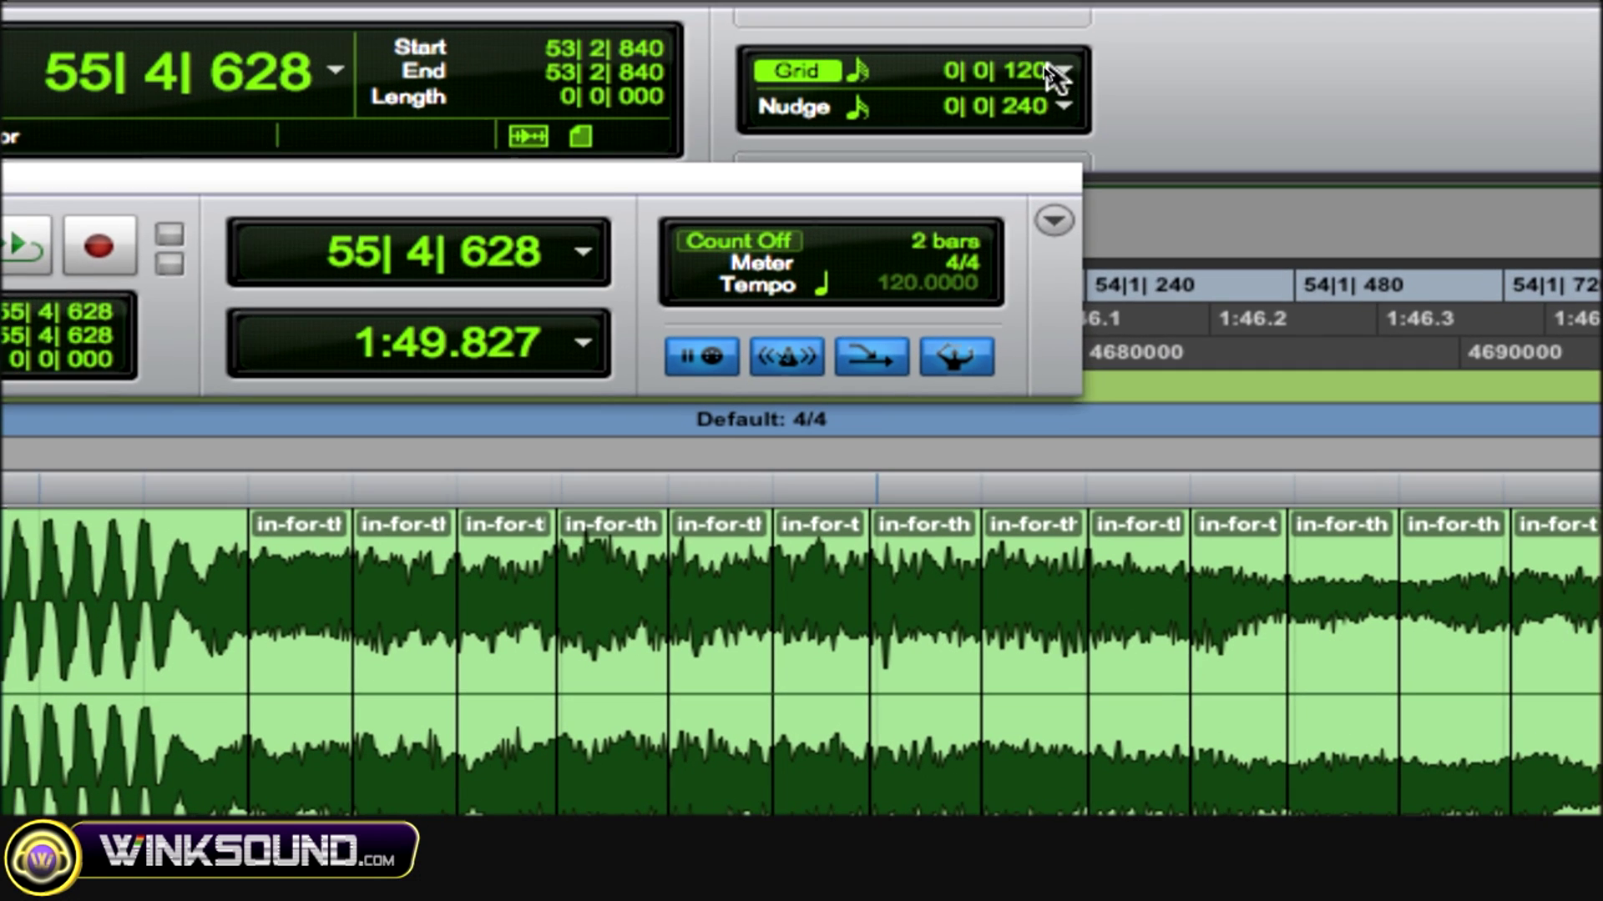
pyautogui.click(1052, 70)
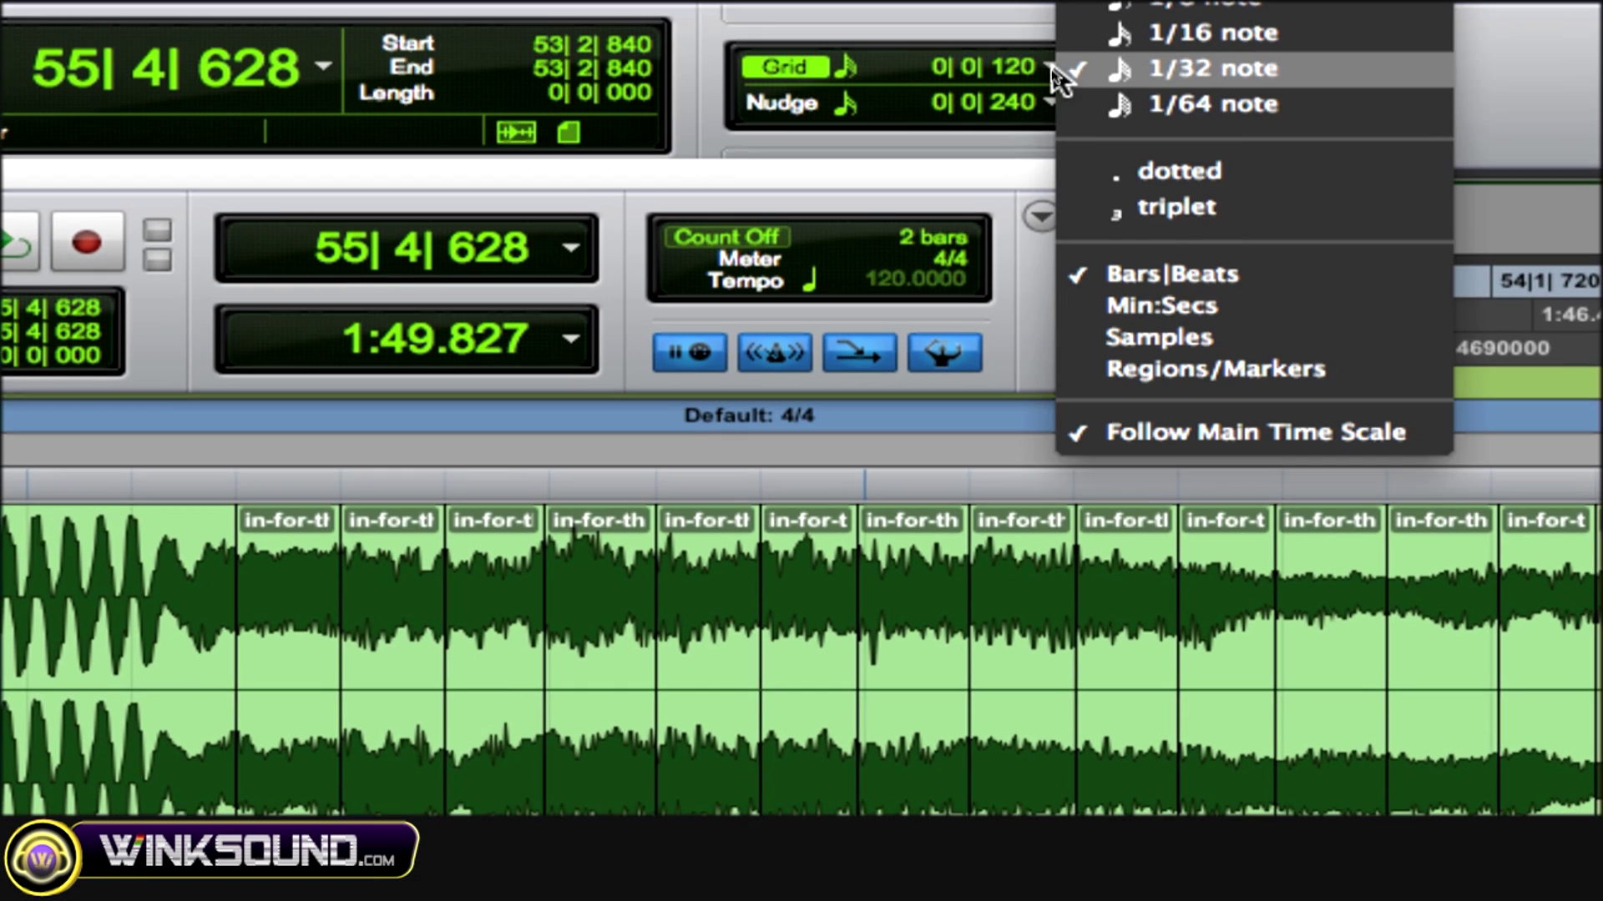
pyautogui.moveTo(1085, 8)
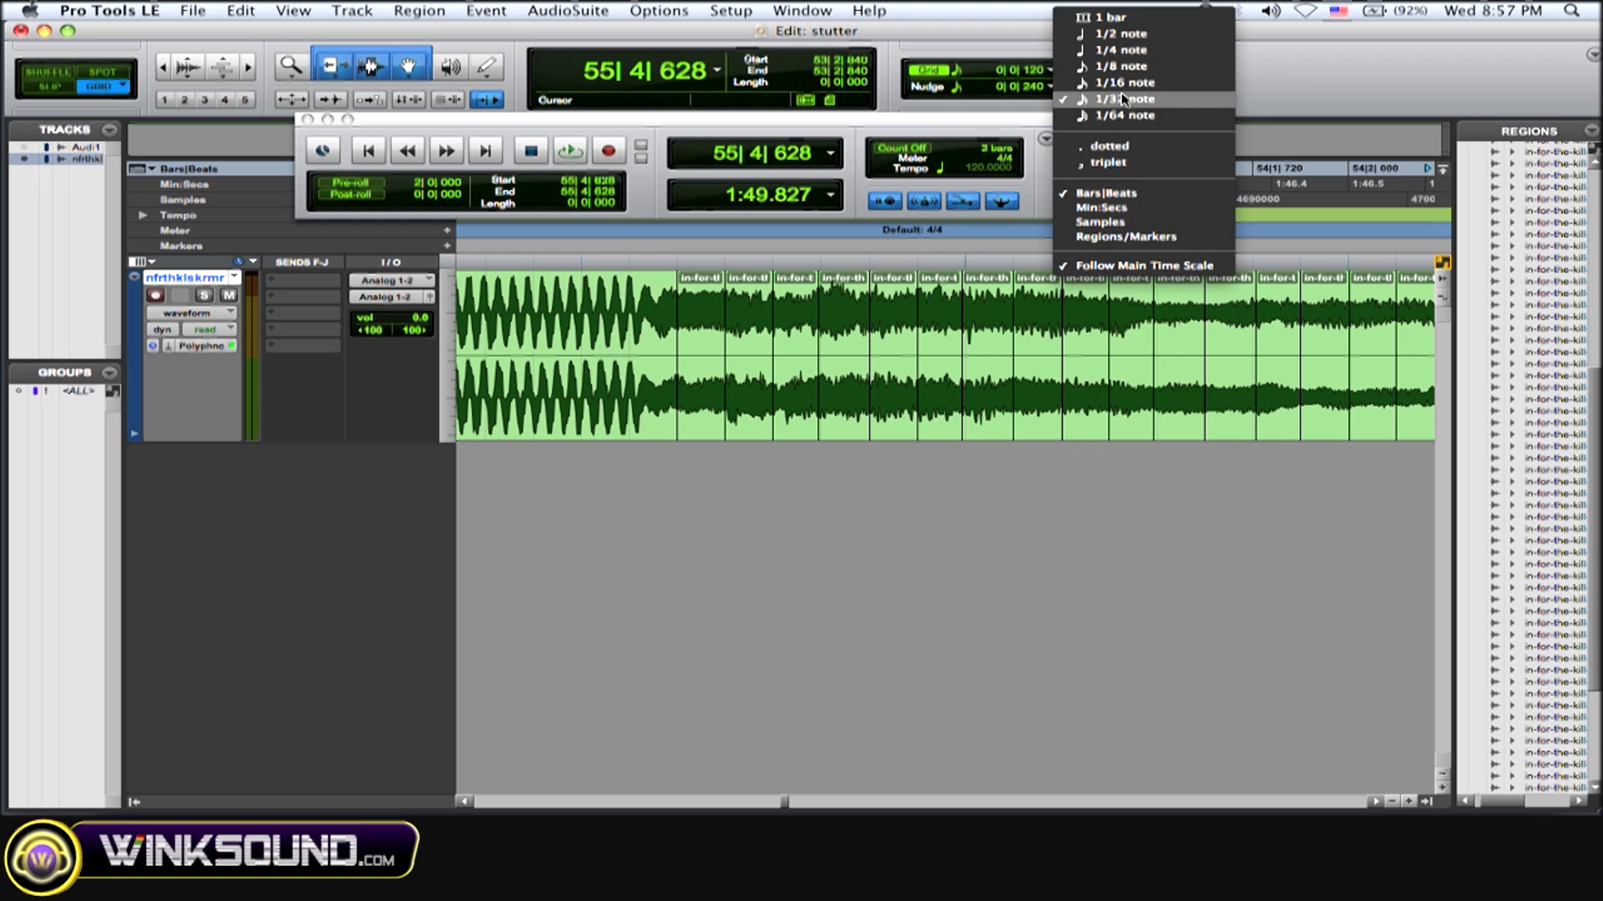
pyautogui.click(1338, 79)
pyautogui.moveTo(929, 129); pyautogui.dragTo(1096, 28)
# Step: Split five more 1/32-note slices off the start of the long remix region after 54|4
pyautogui.hscroll(10, 935, 406)
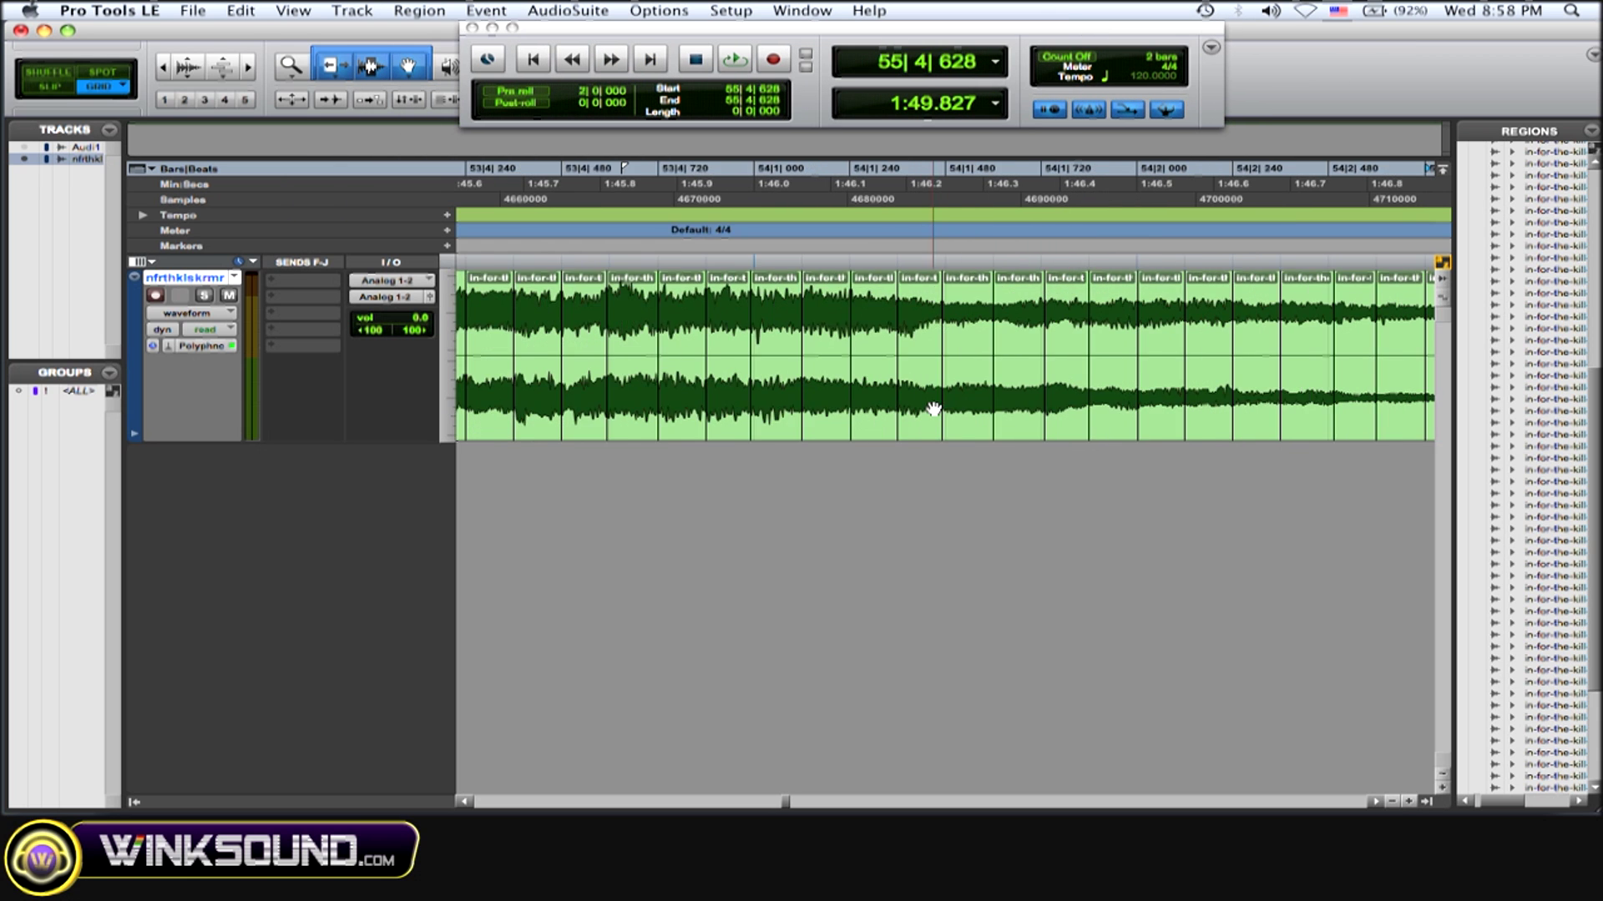
pyautogui.hscroll(8, 935, 408)
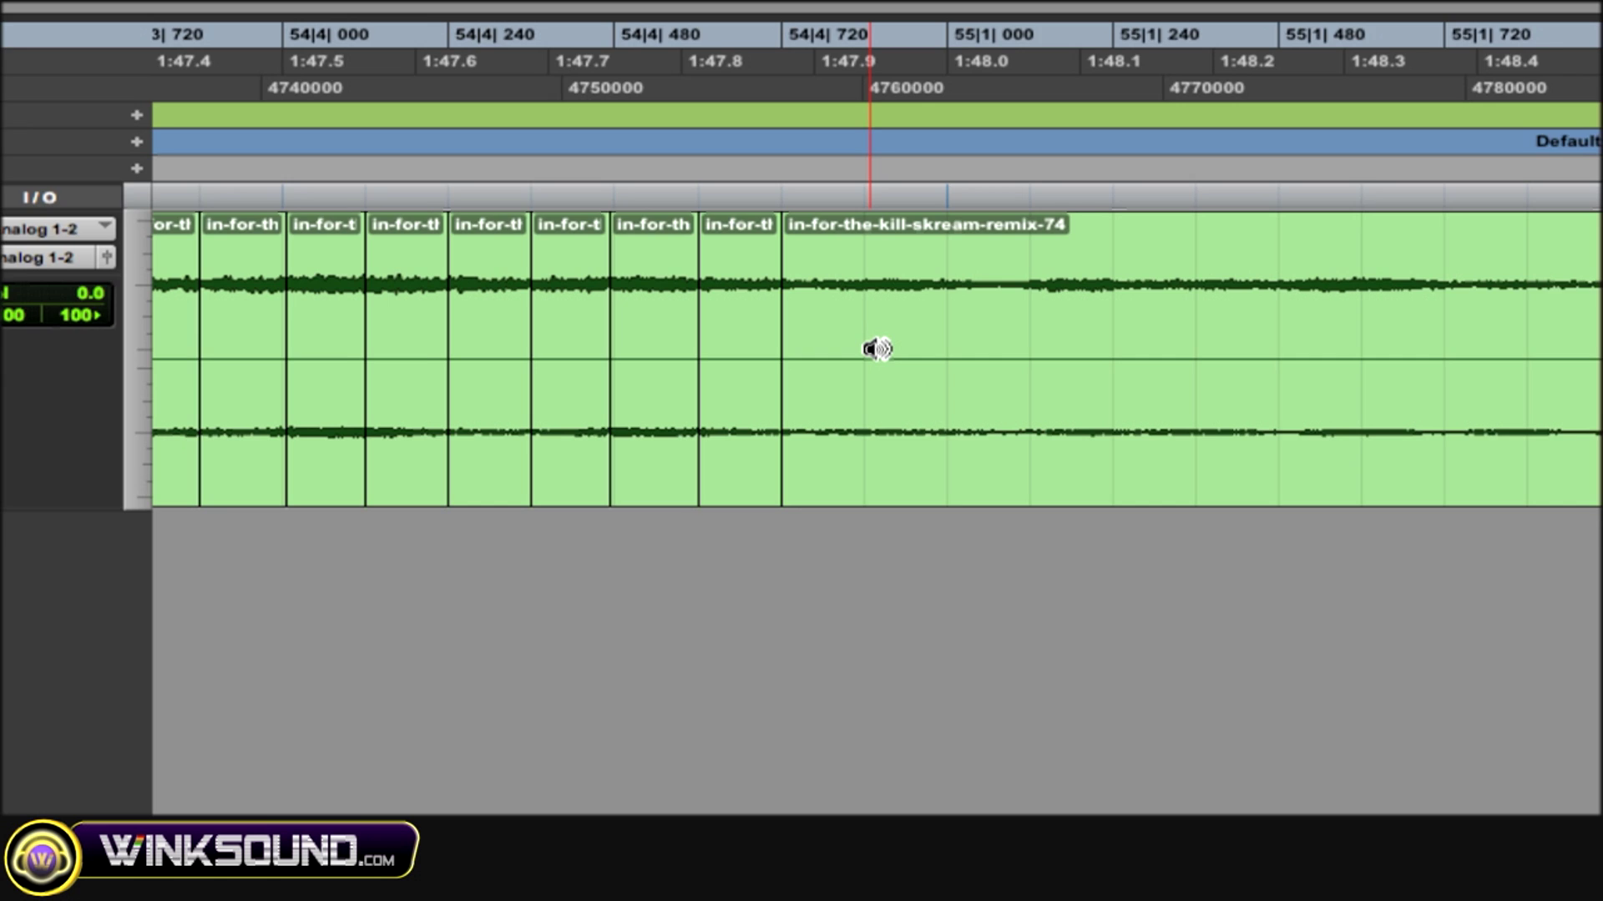
pyautogui.hscroll(8, 882, 354)
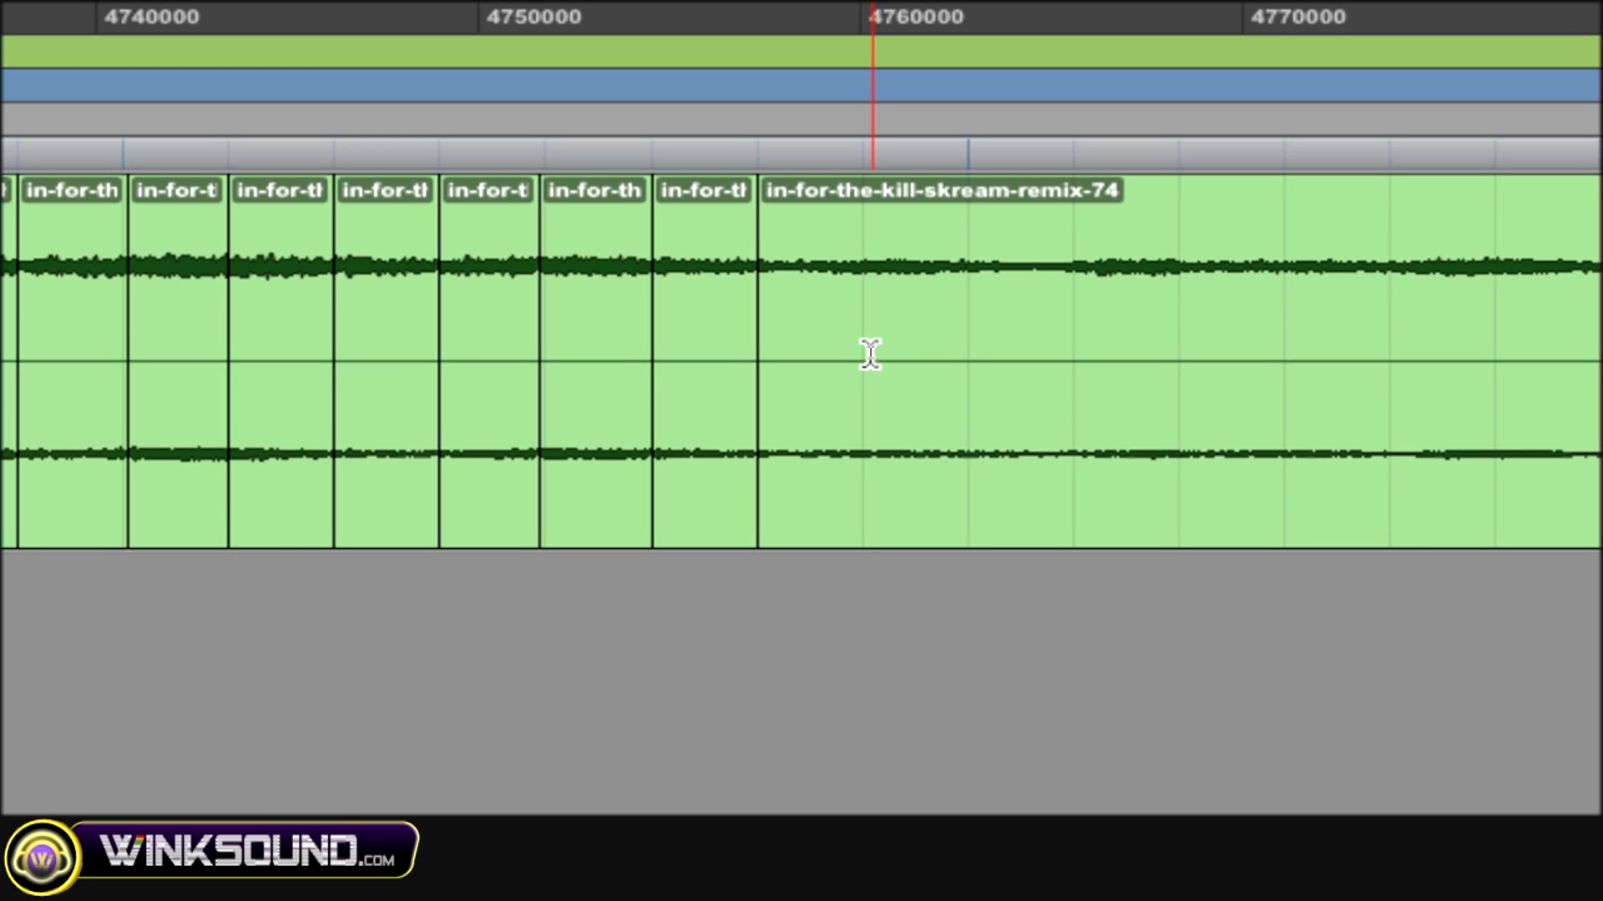
pyautogui.click(868, 356)
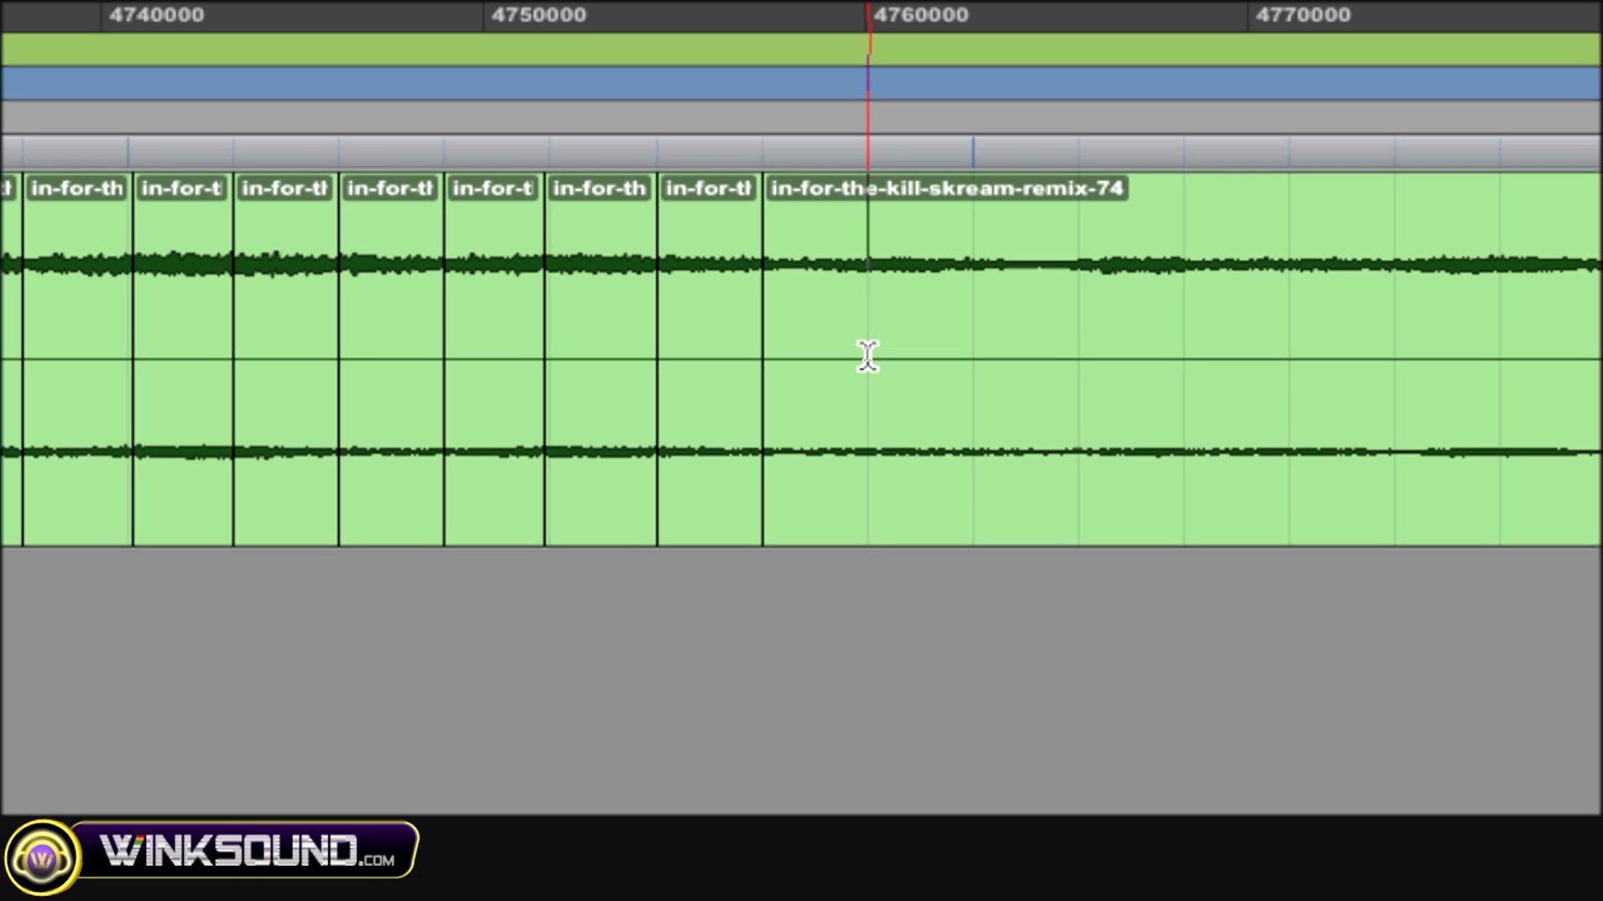
pyautogui.hotkey('ctrl', 'e')
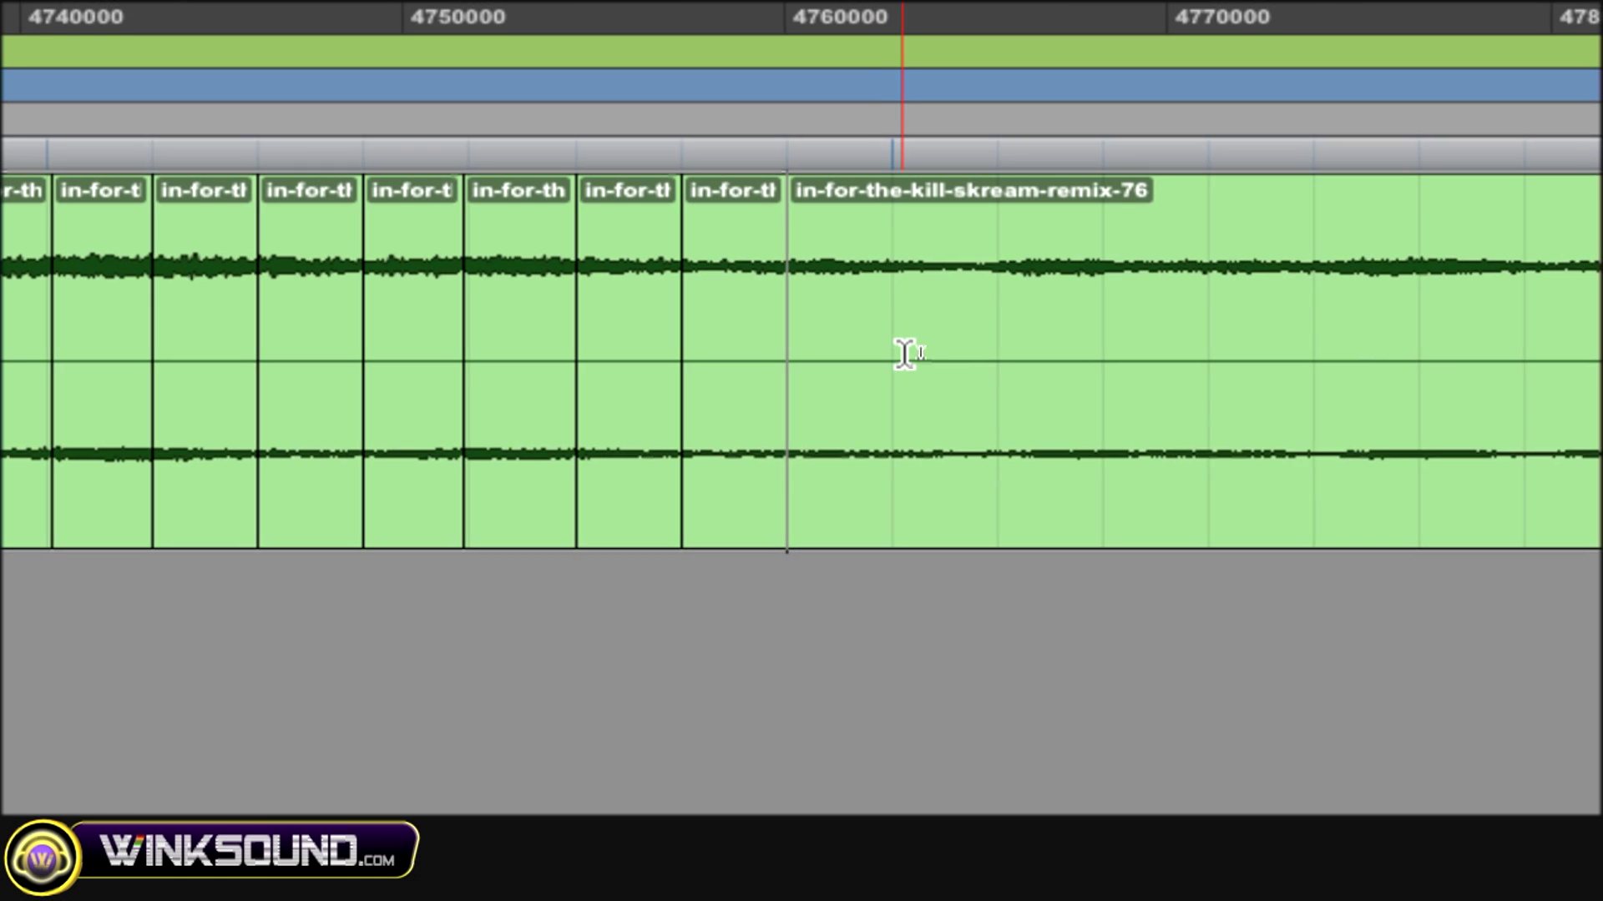
pyautogui.hotkey('ctrl', 'e')
pyautogui.hotkey('ctrl', 'e')
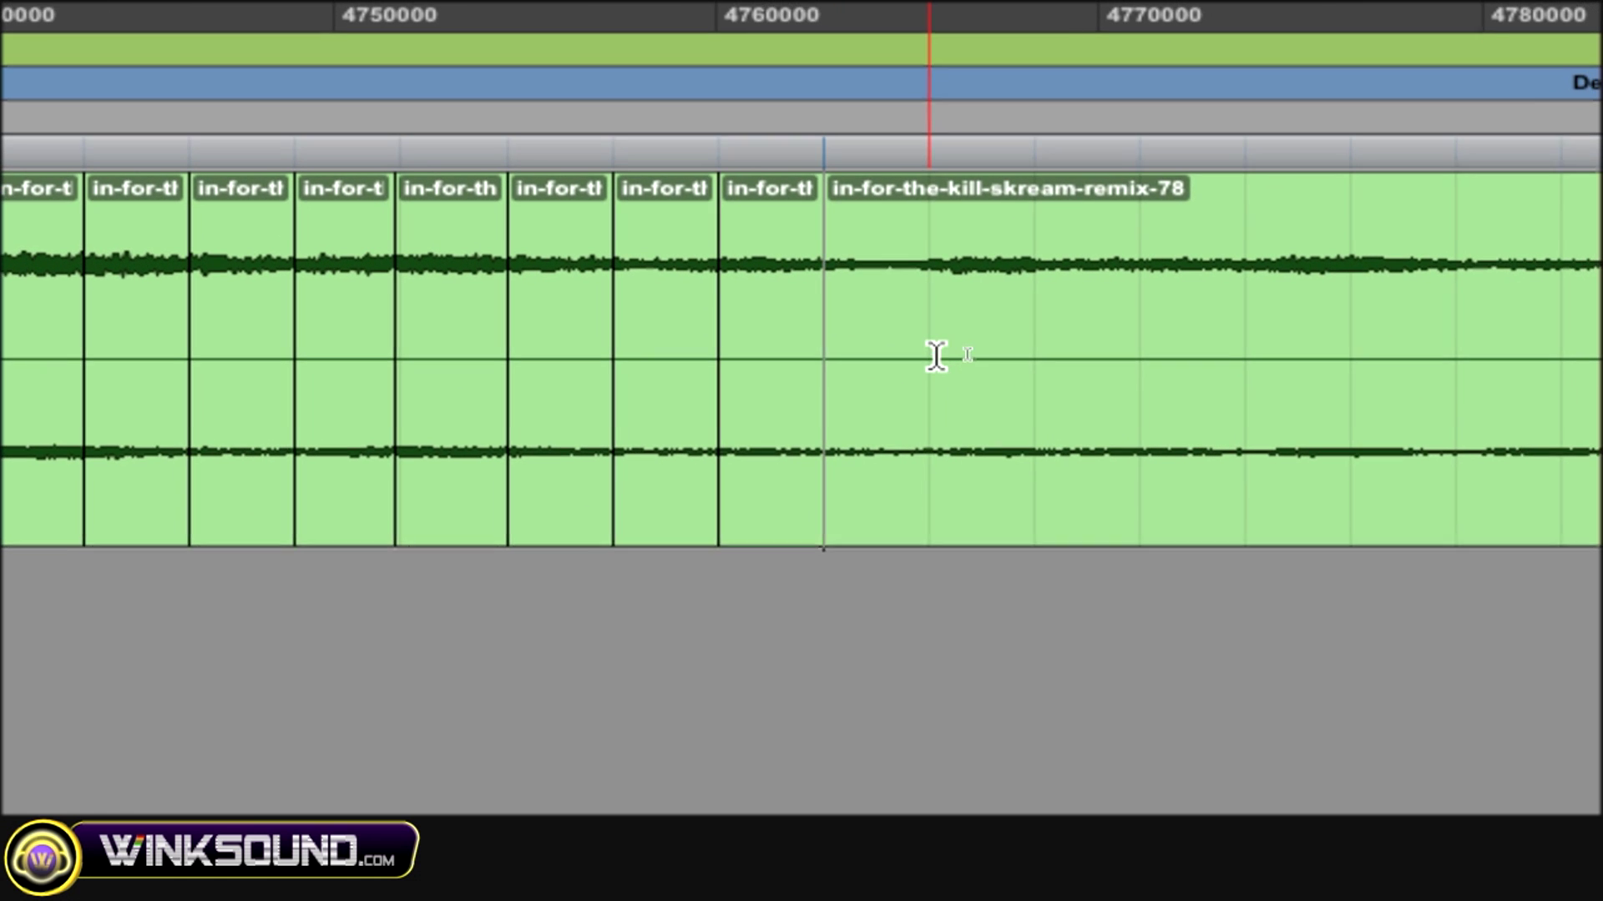
pyautogui.hotkey('ctrl', 'e')
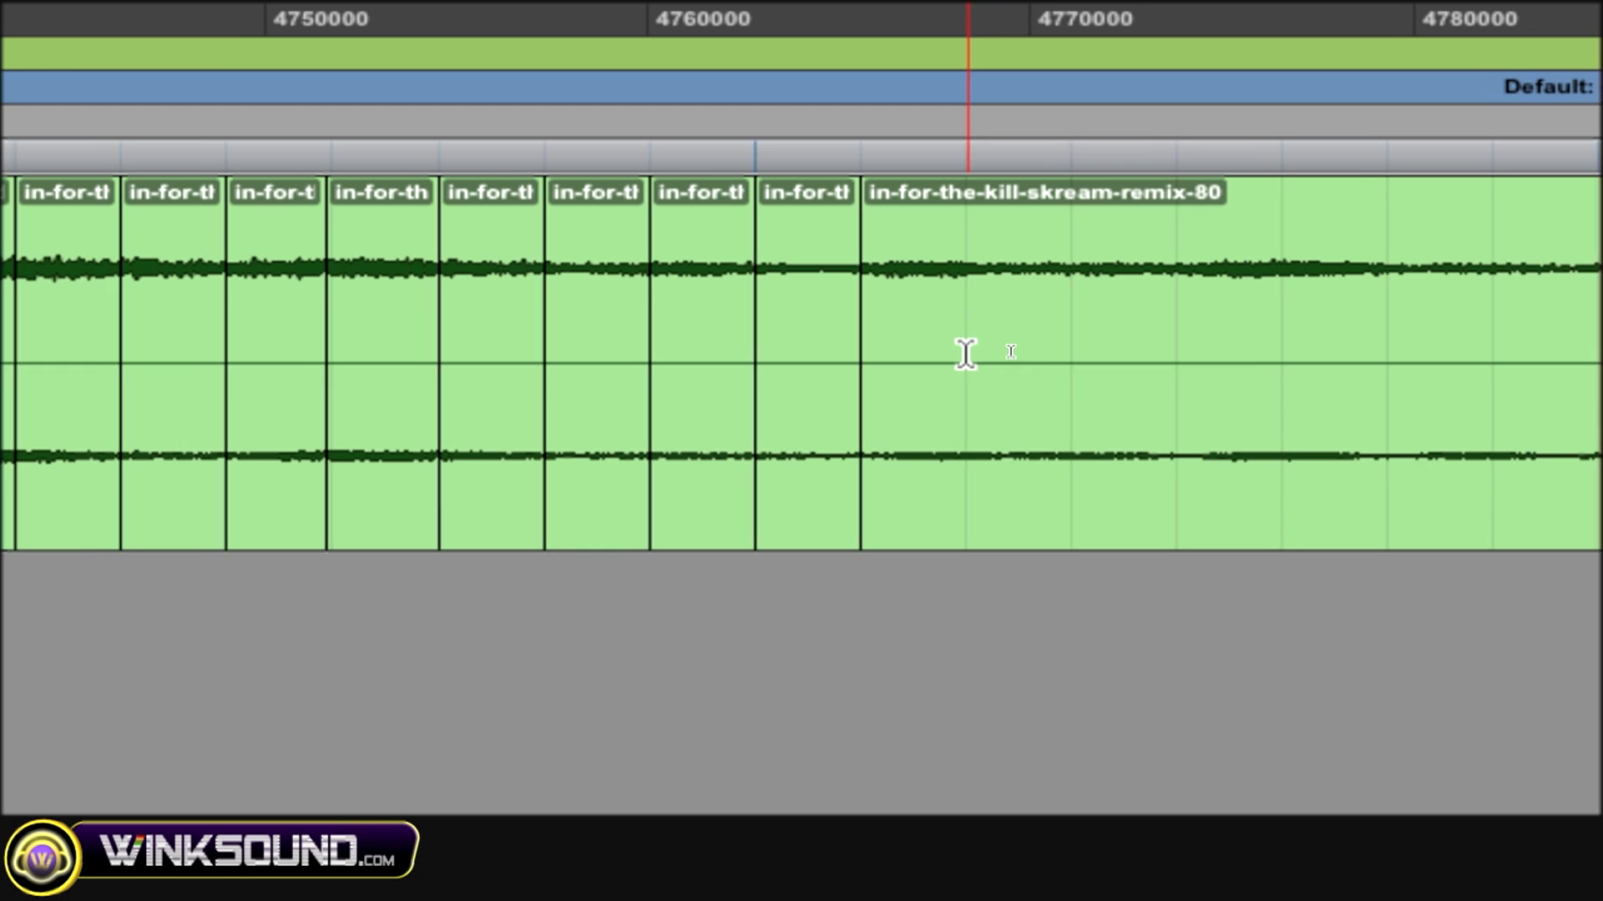
pyautogui.hotkey('ctrl', 'e')
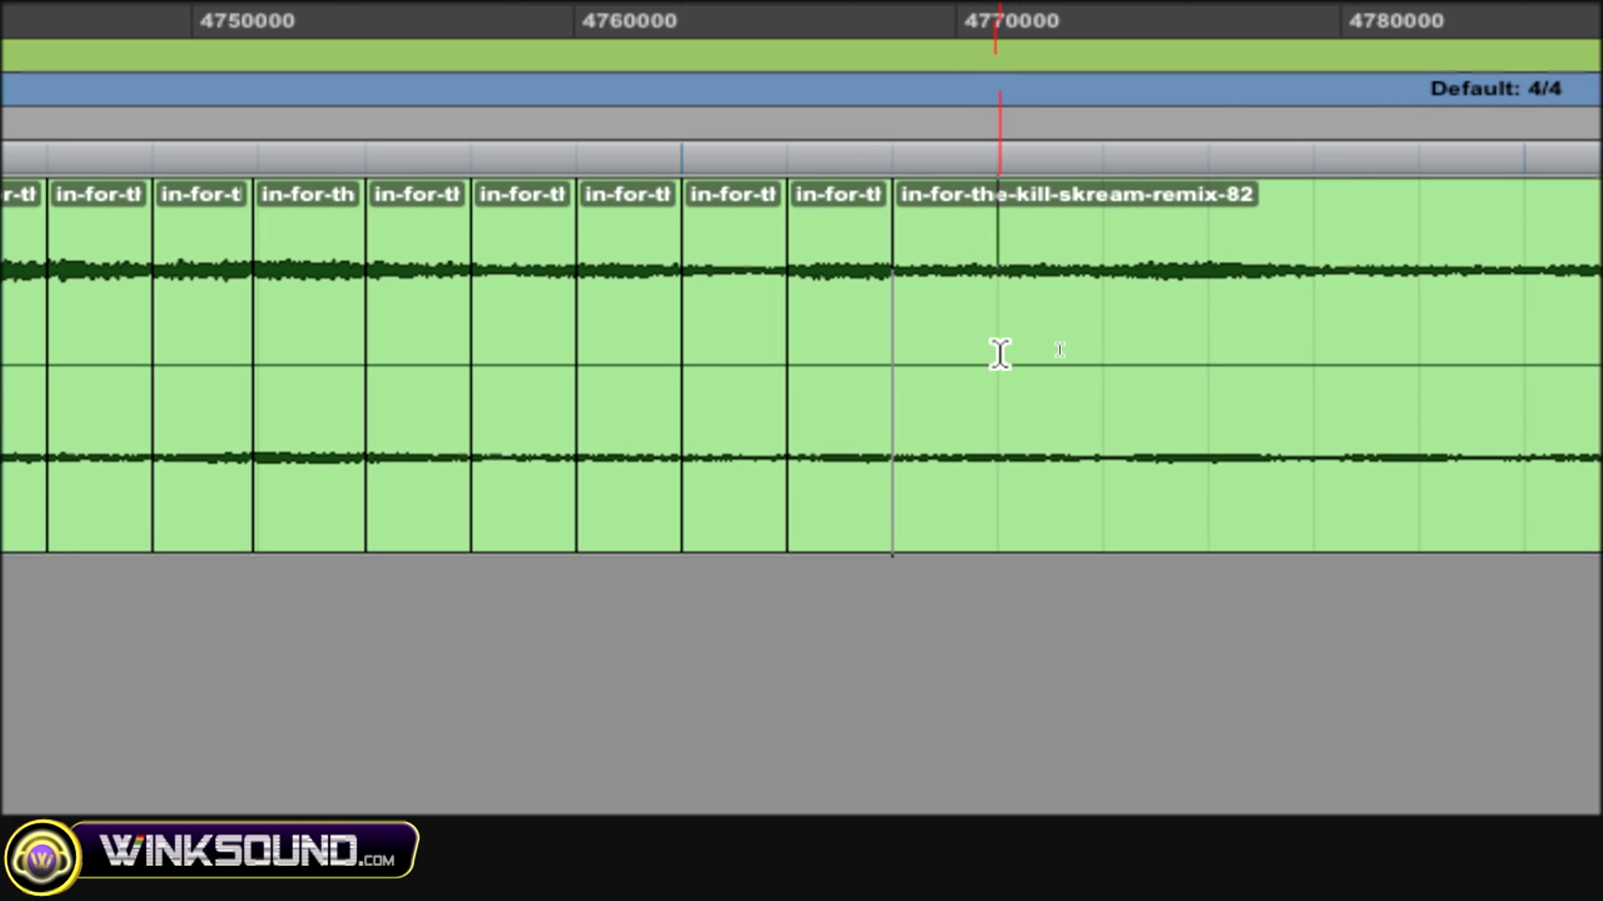
pyautogui.hotkey('ctrl', 'e')
pyautogui.hotkey('ctrl', 'e')
pyautogui.hotkey('ctrl', 'e')
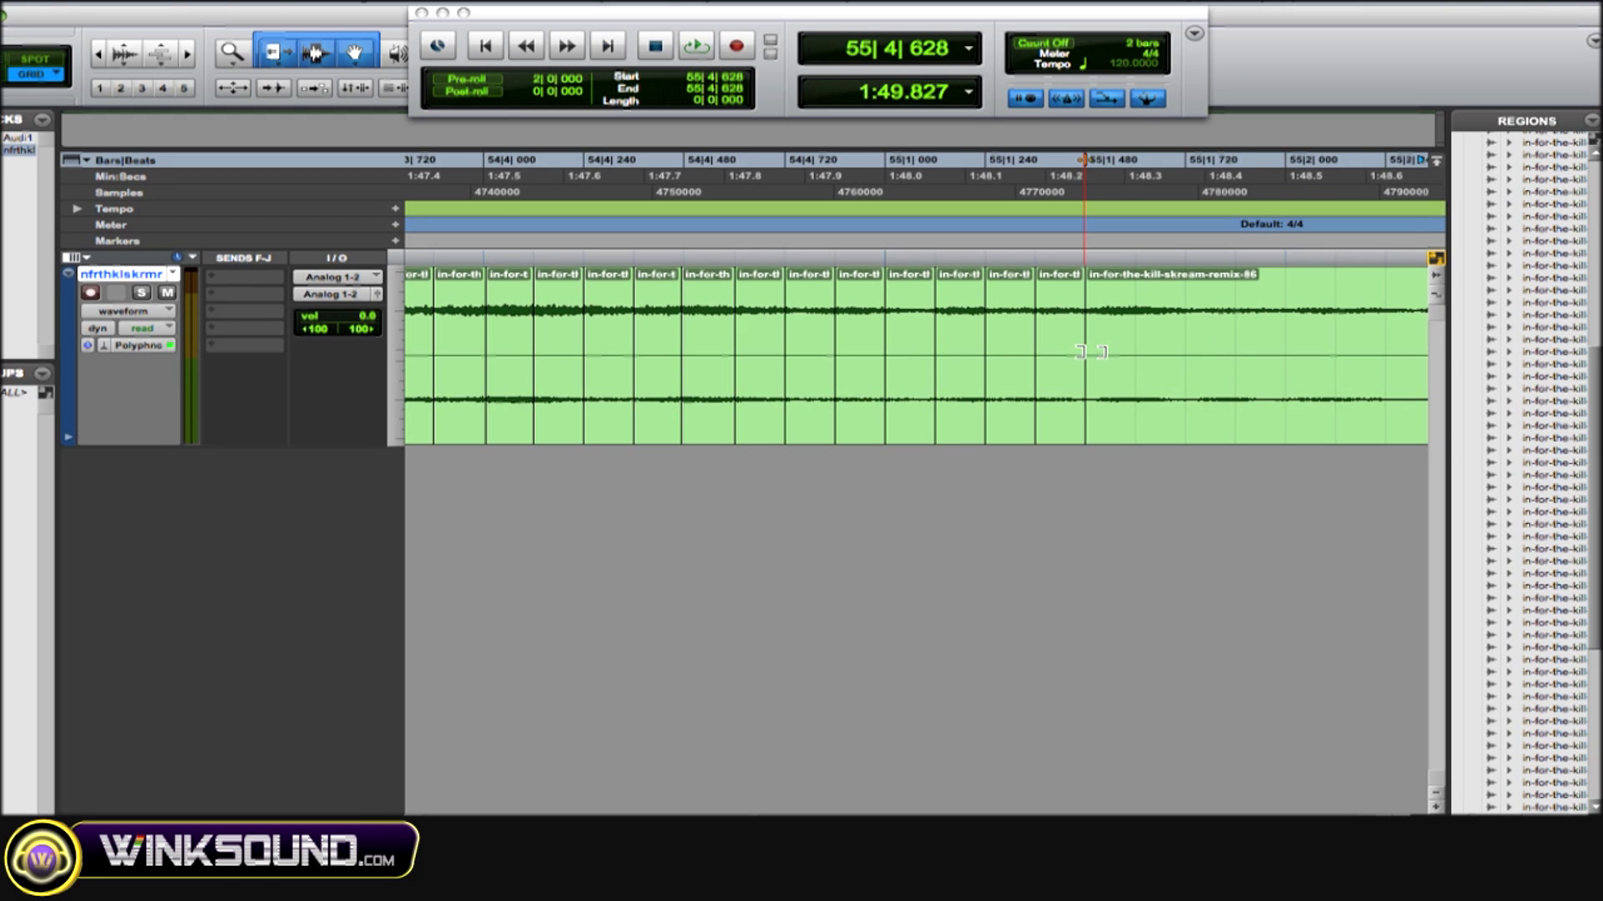
# Step: Mute three alternate 1/32-note regions in the chopped section
pyautogui.hscroll(-5, 1091, 352)
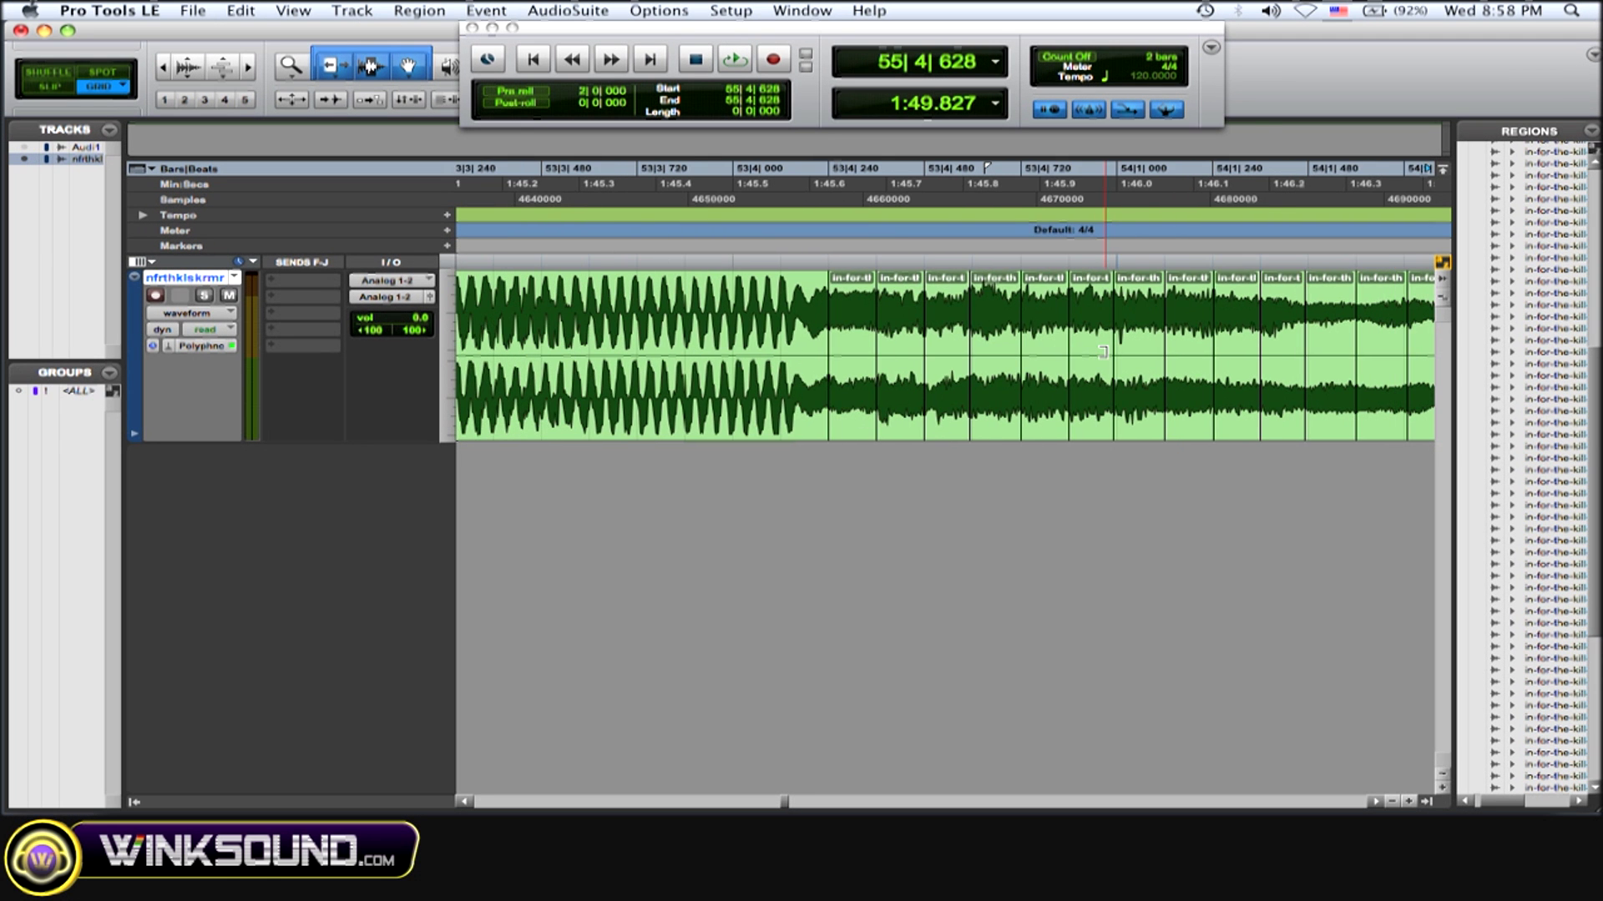
pyautogui.hscroll(3, 1102, 352)
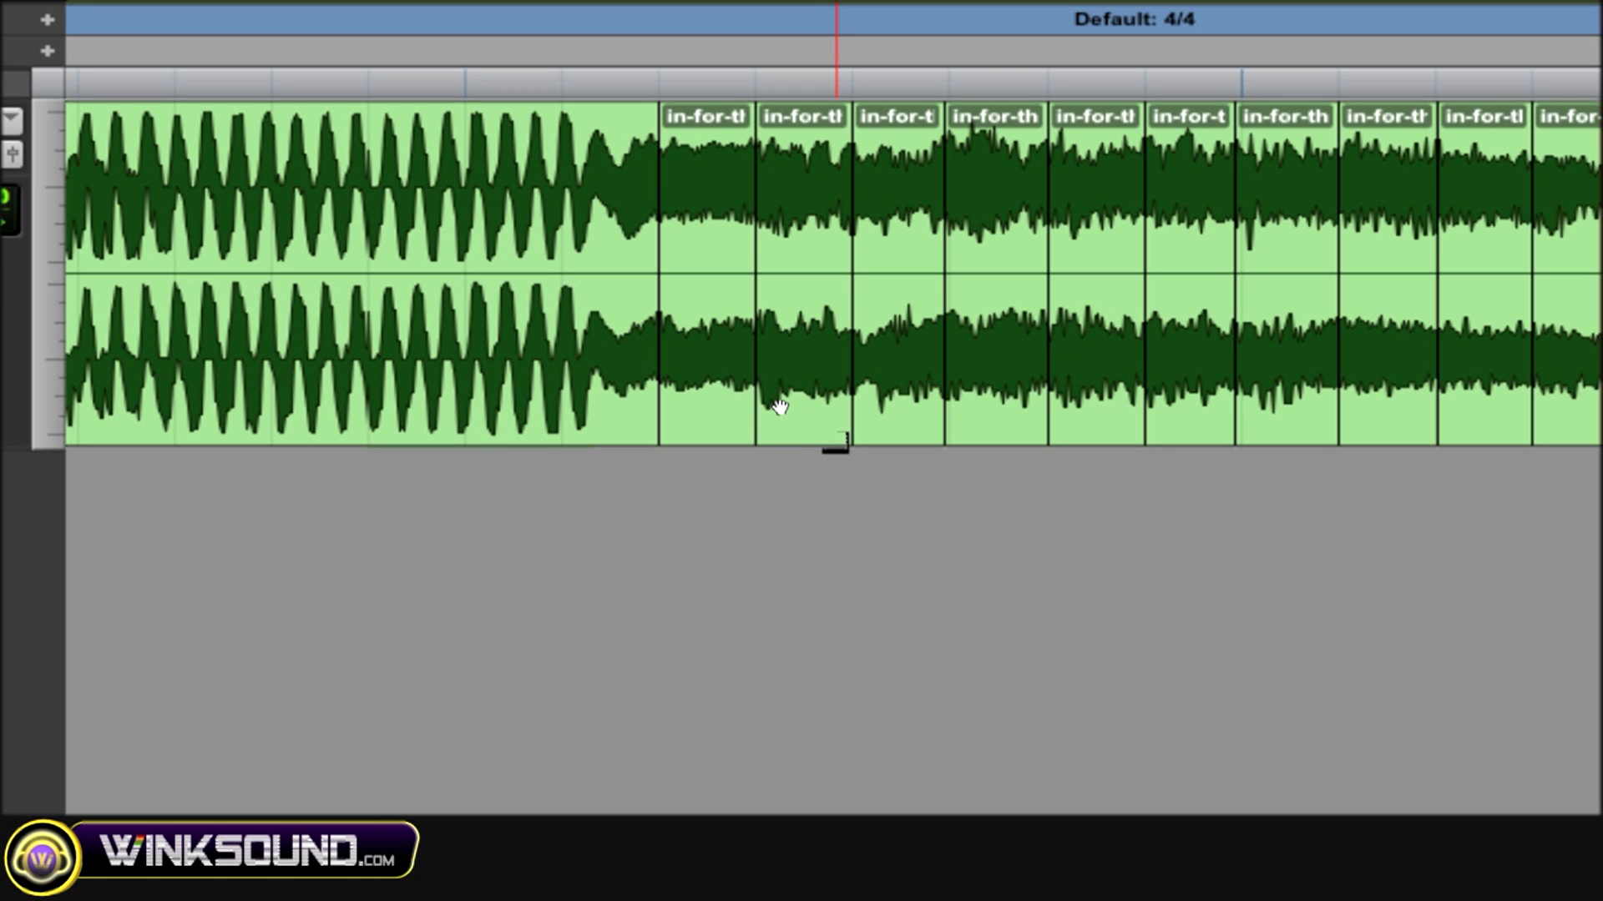
pyautogui.click(718, 372)
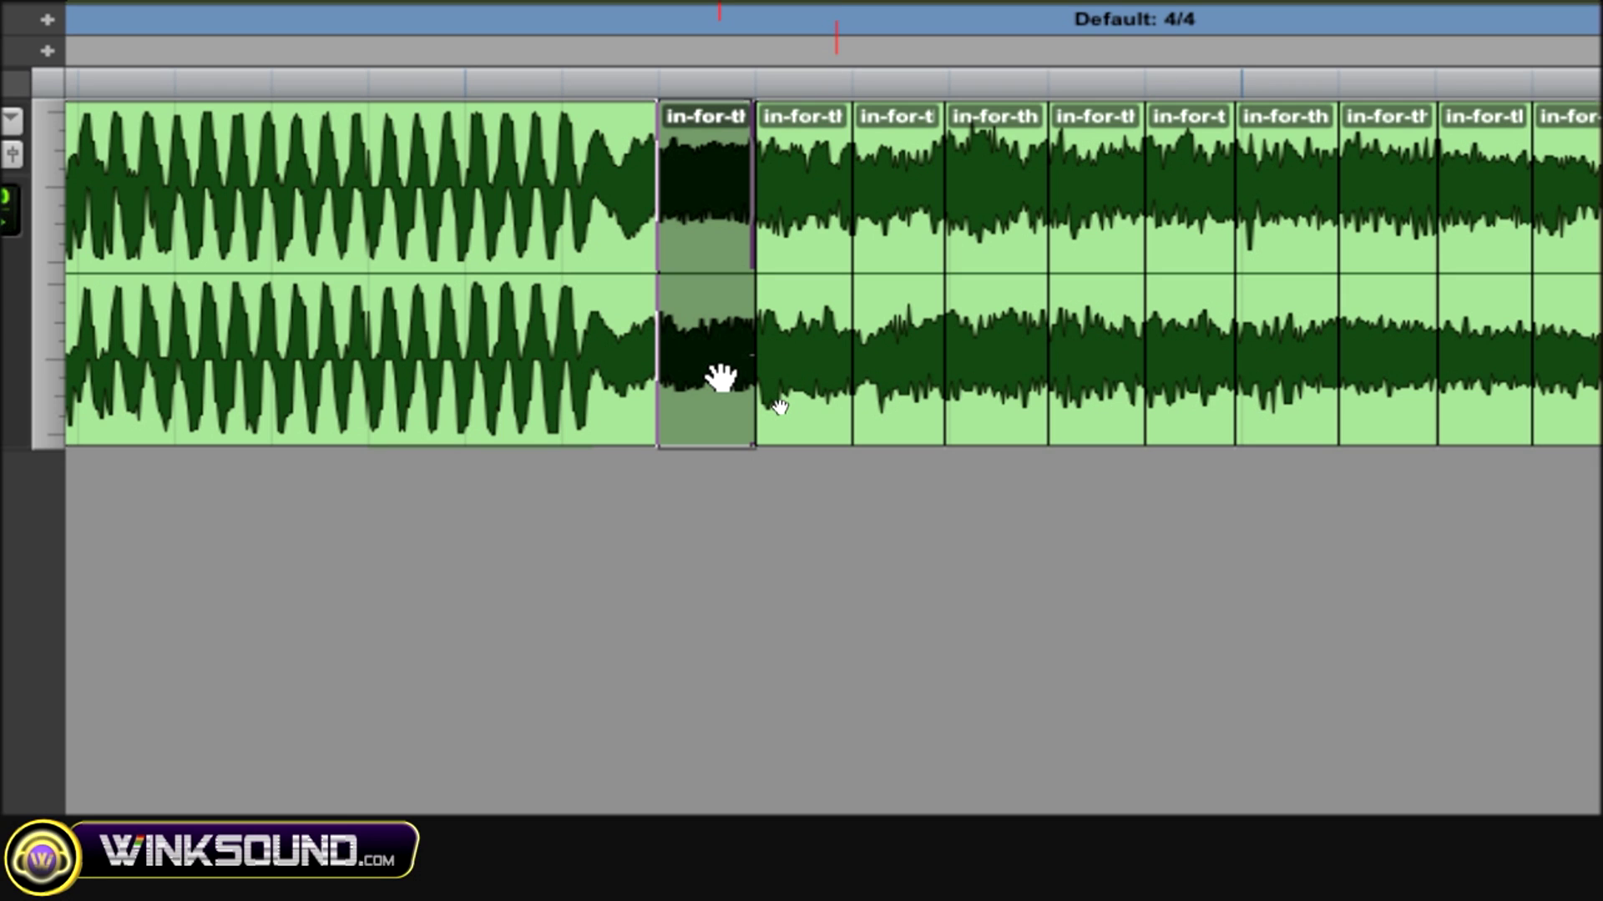
pyautogui.press('super+m')
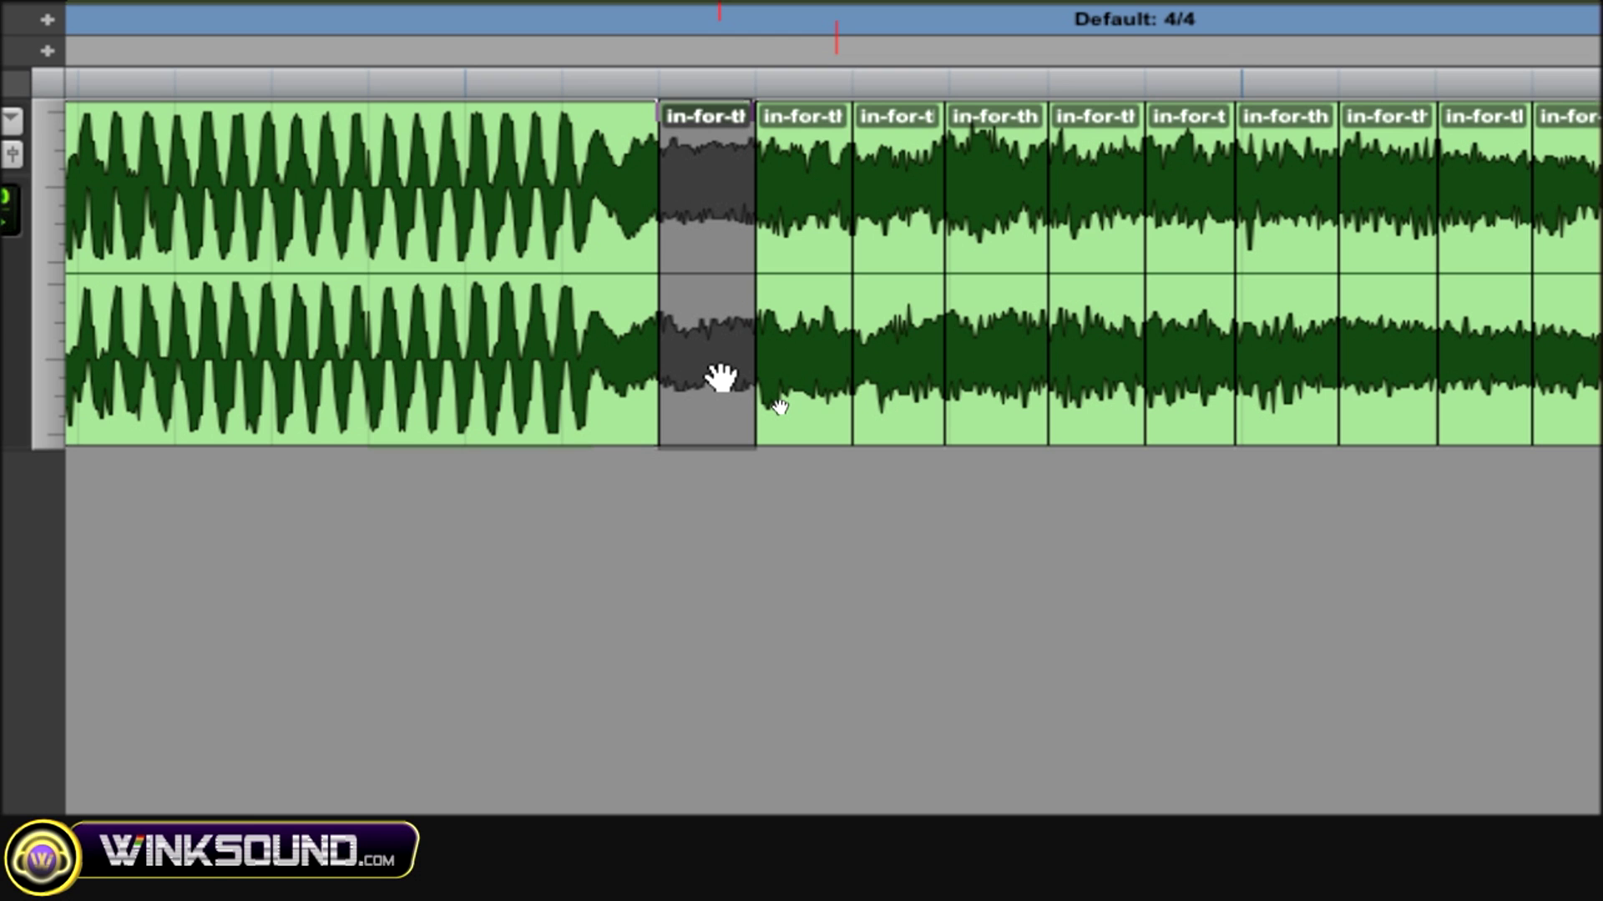
pyautogui.click(890, 367)
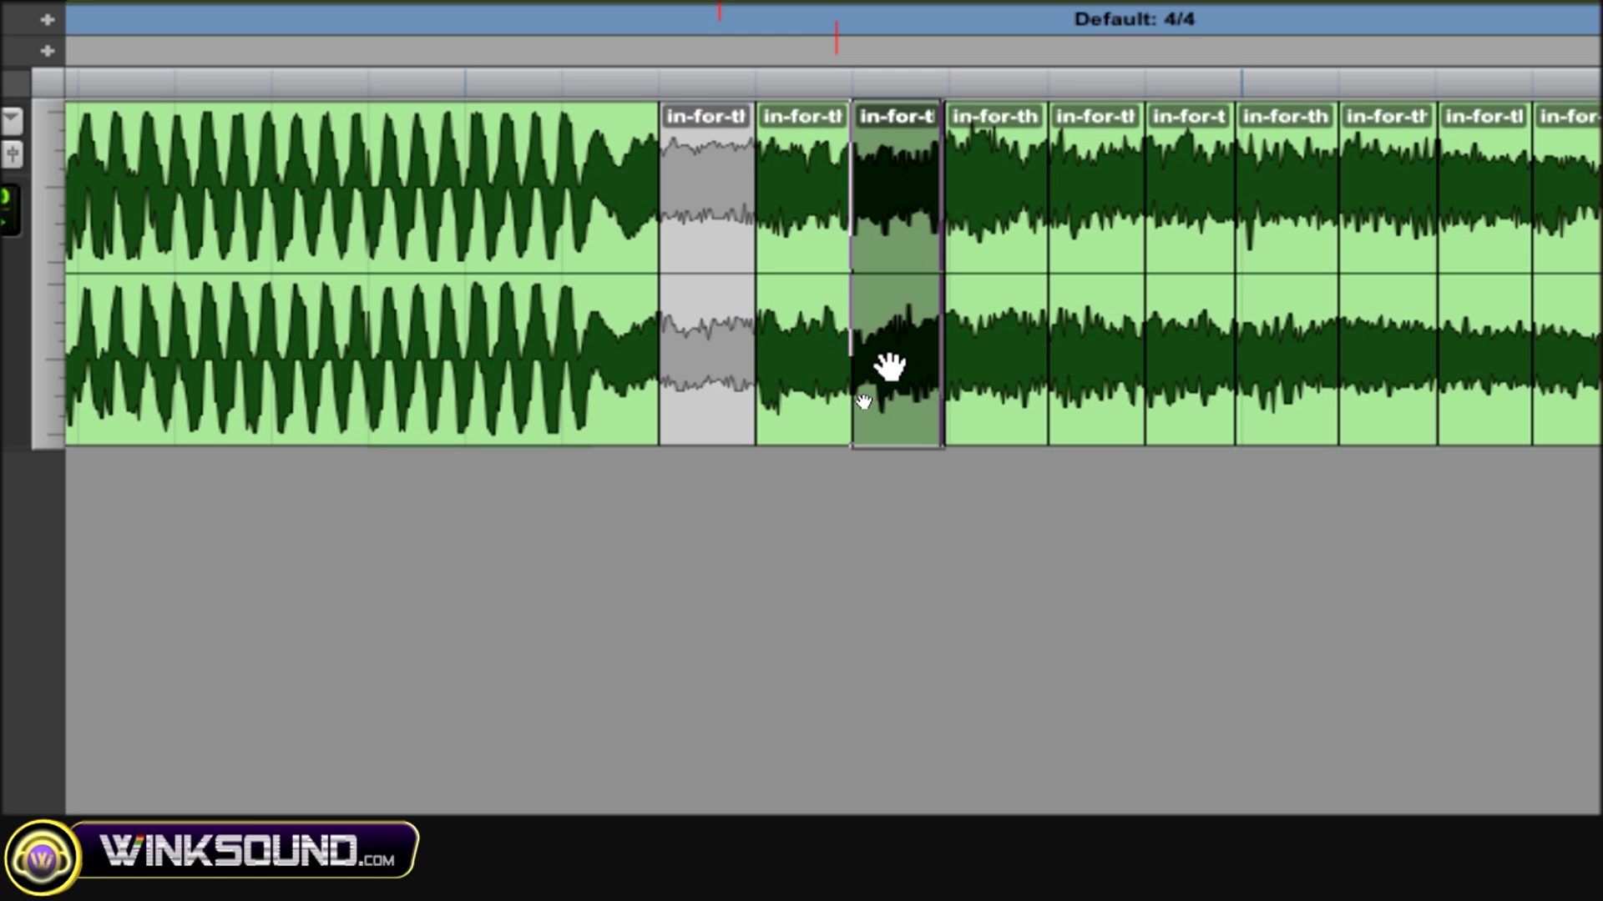
pyautogui.press('super+m')
pyautogui.click(1092, 361)
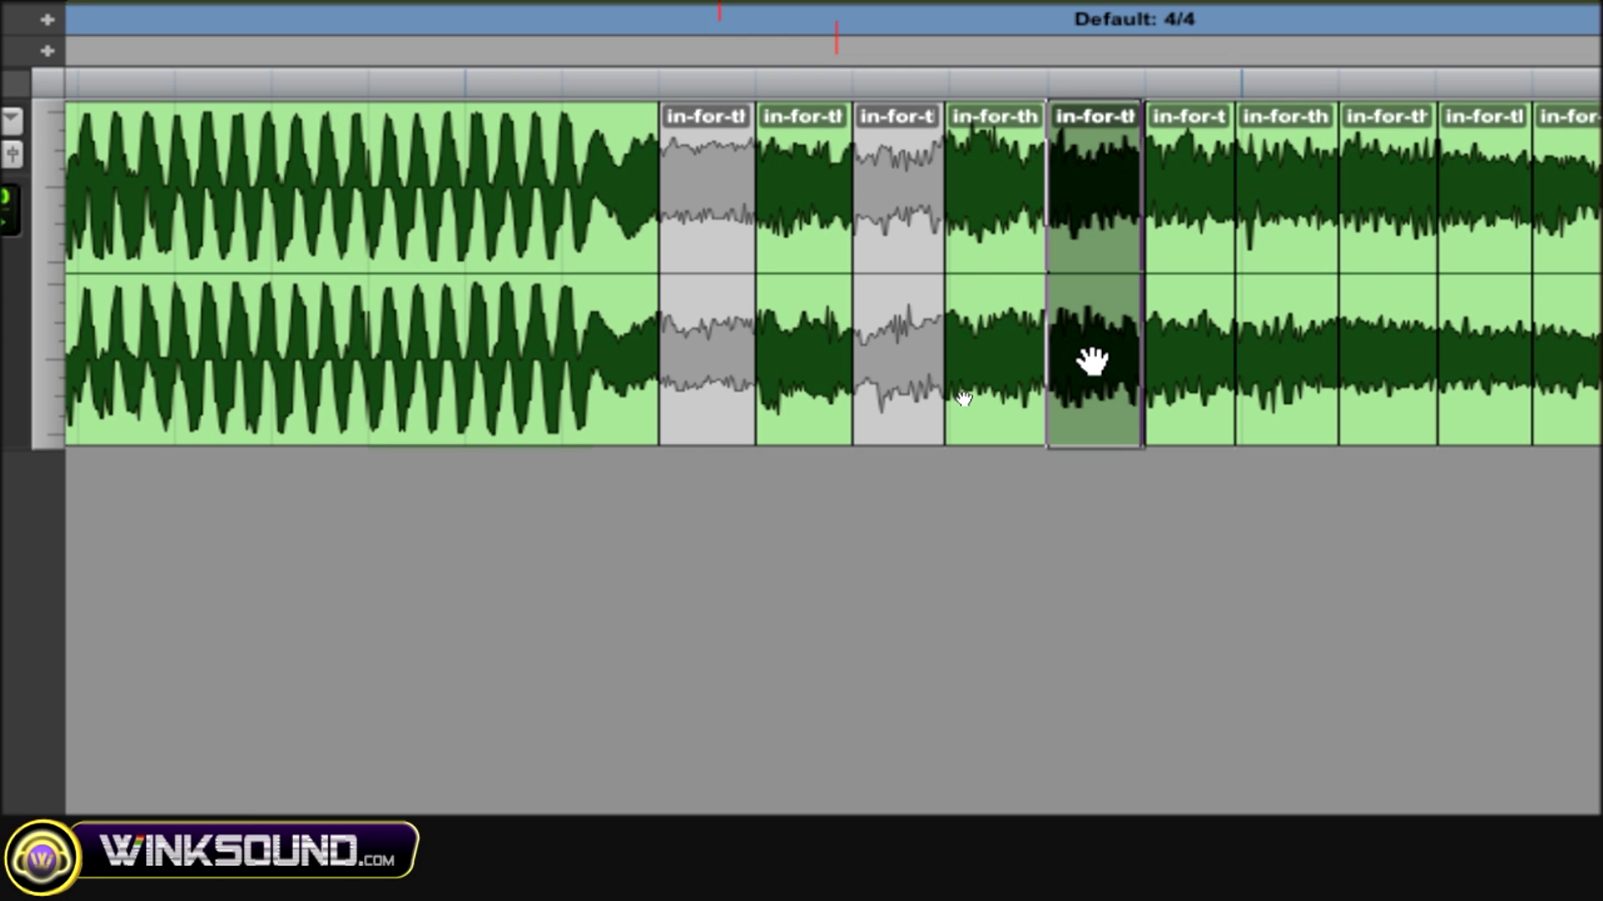
pyautogui.press('super+m')
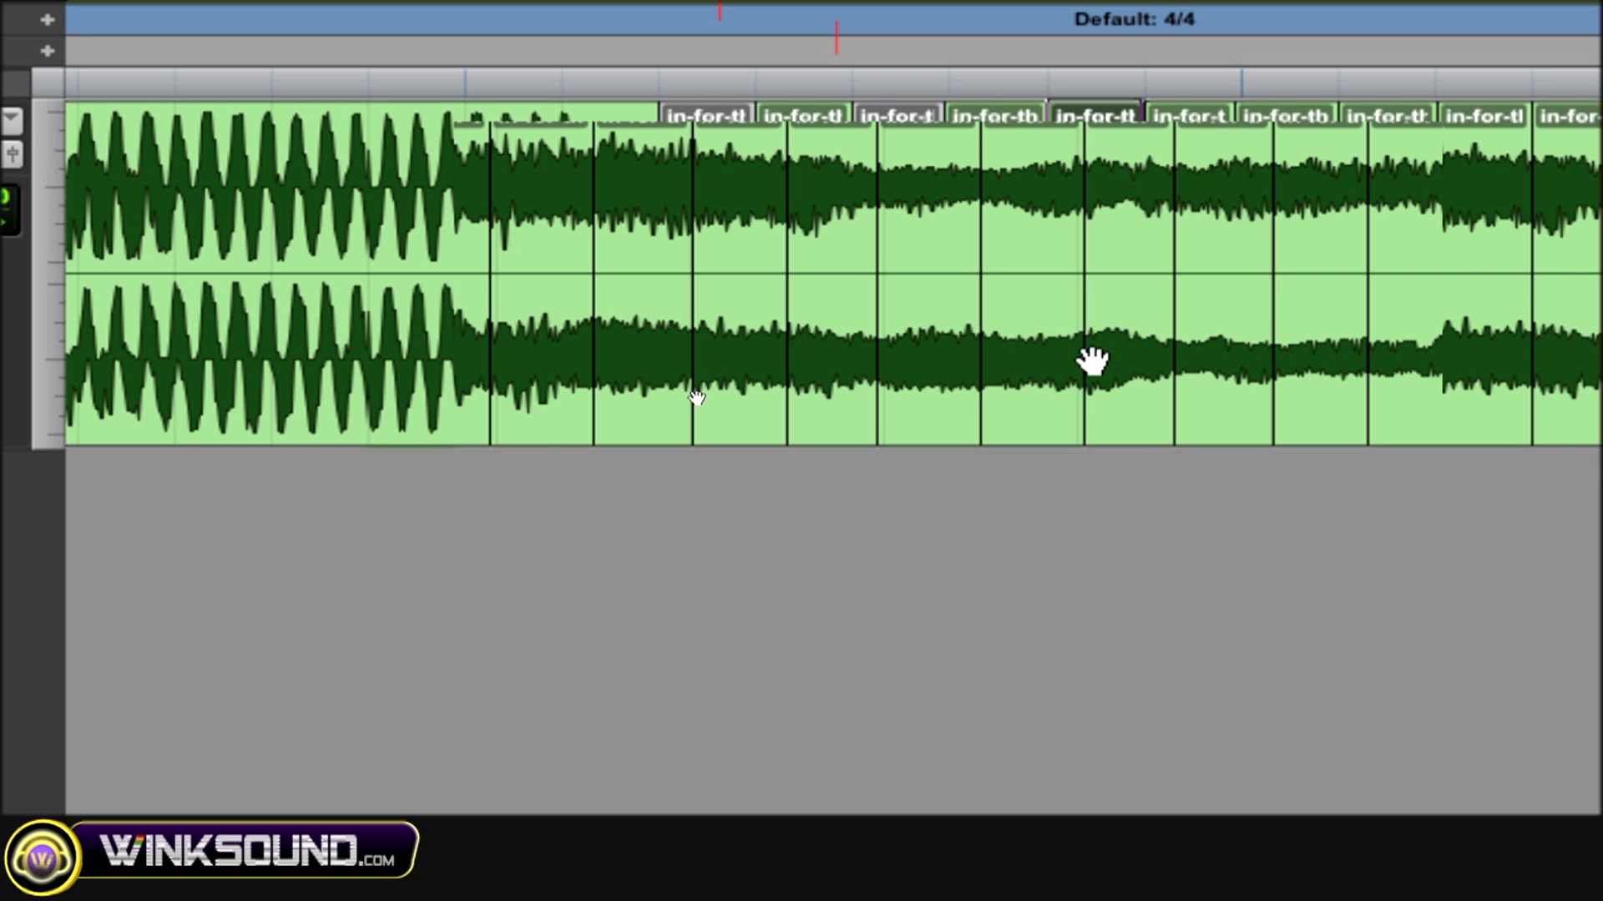
# Step: Mute the first short region after the loud part and the next alternate slice
pyautogui.click(544, 359)
pyautogui.press('super+m')
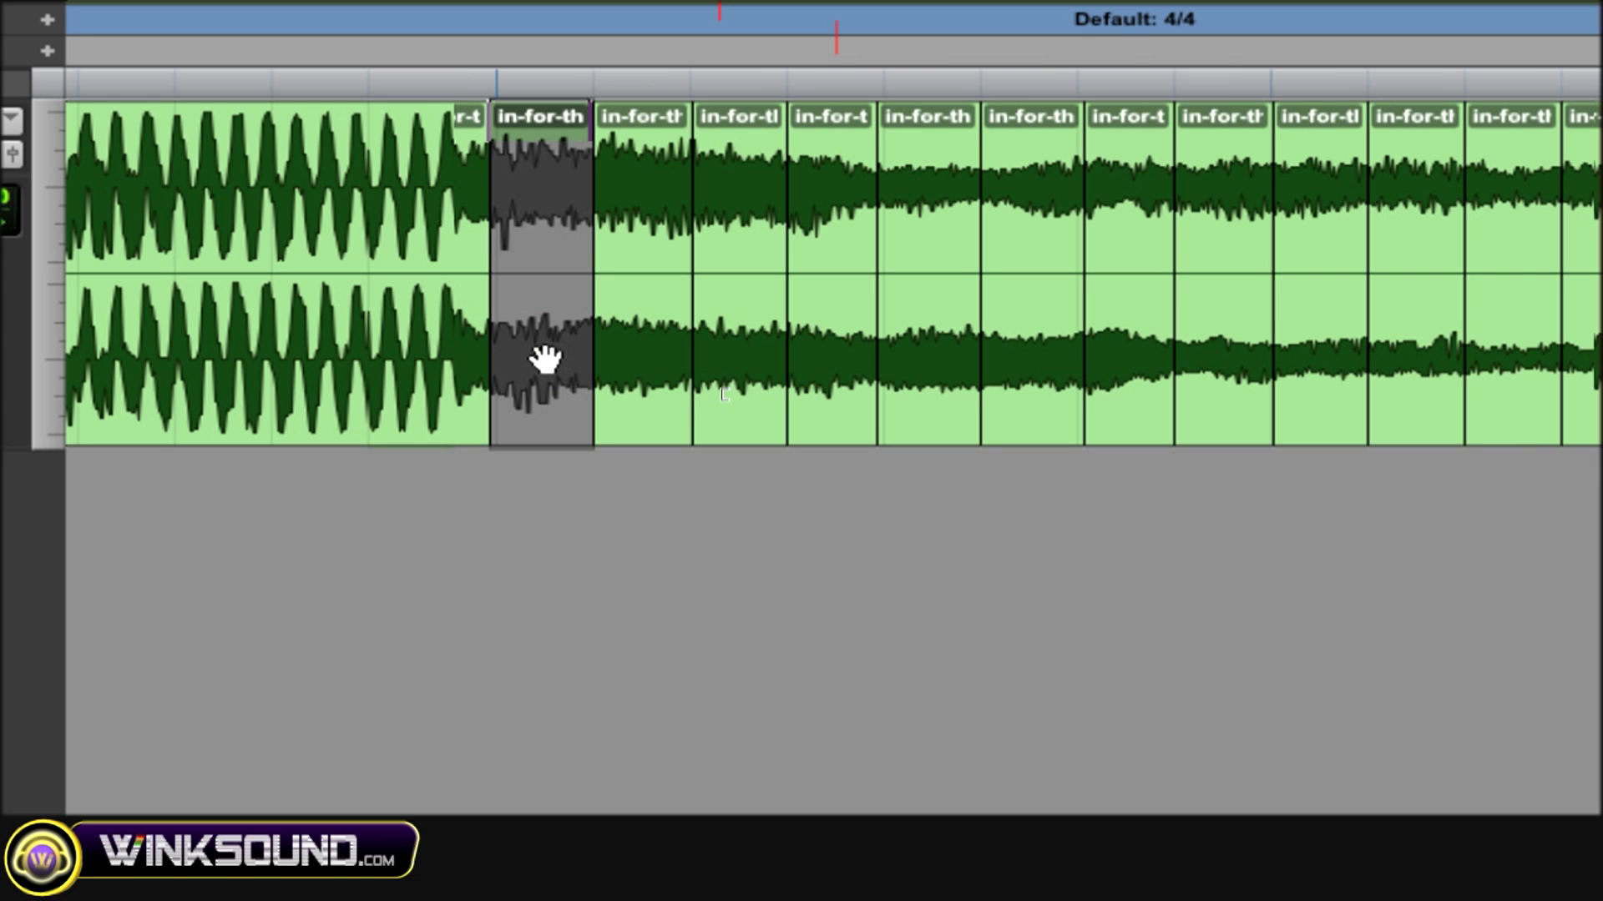
pyautogui.click(726, 359)
pyautogui.press('super+m')
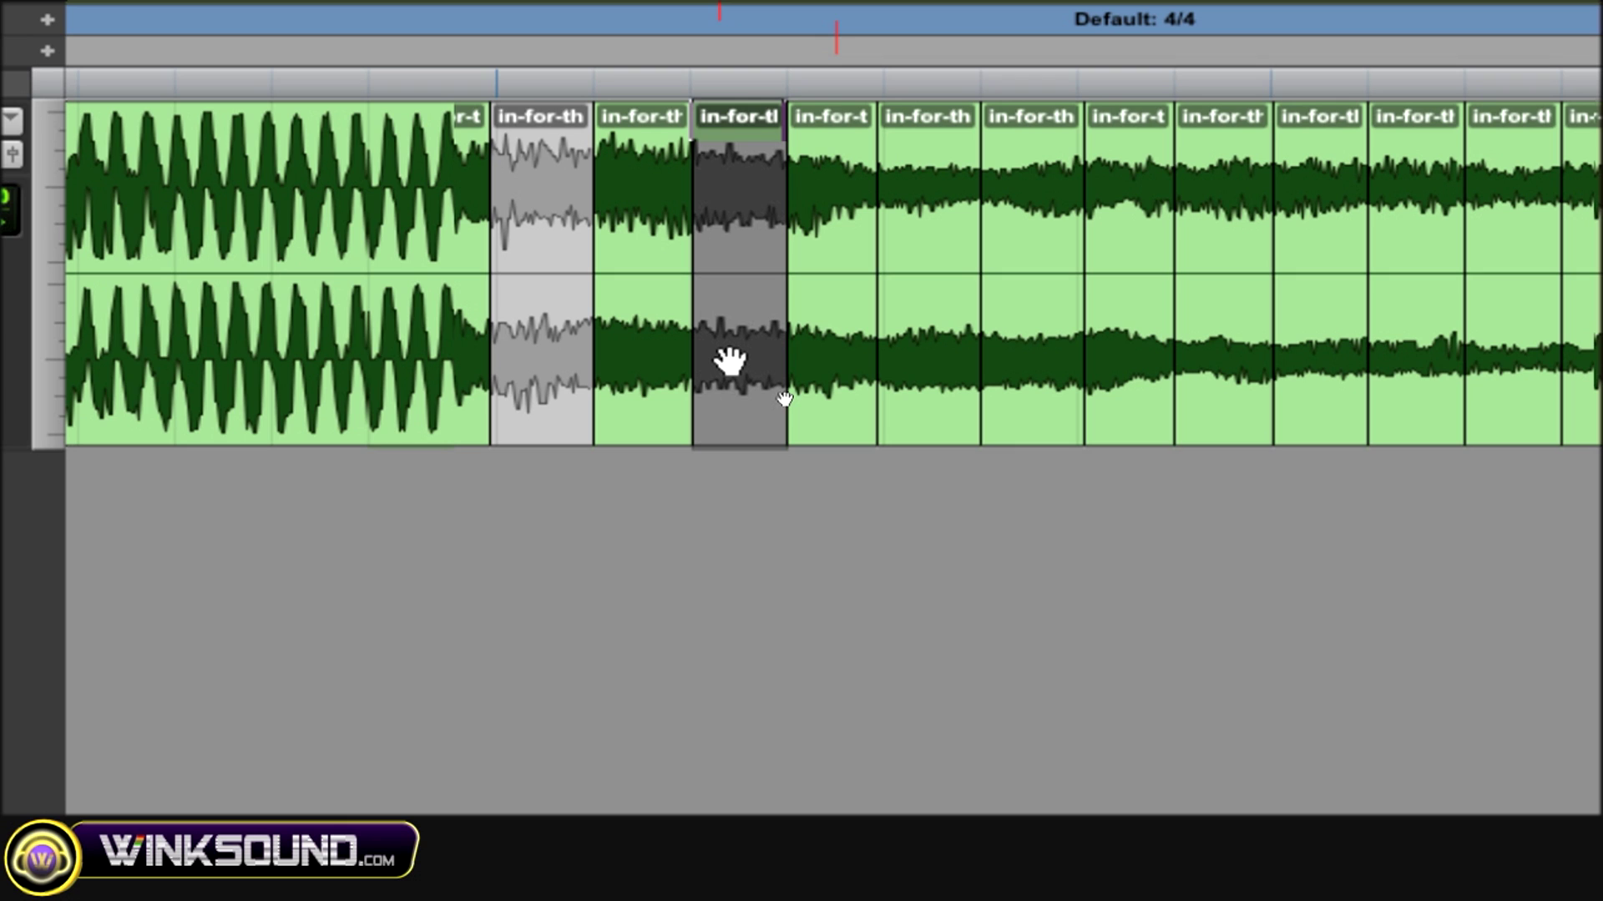
pyautogui.press('super+m')
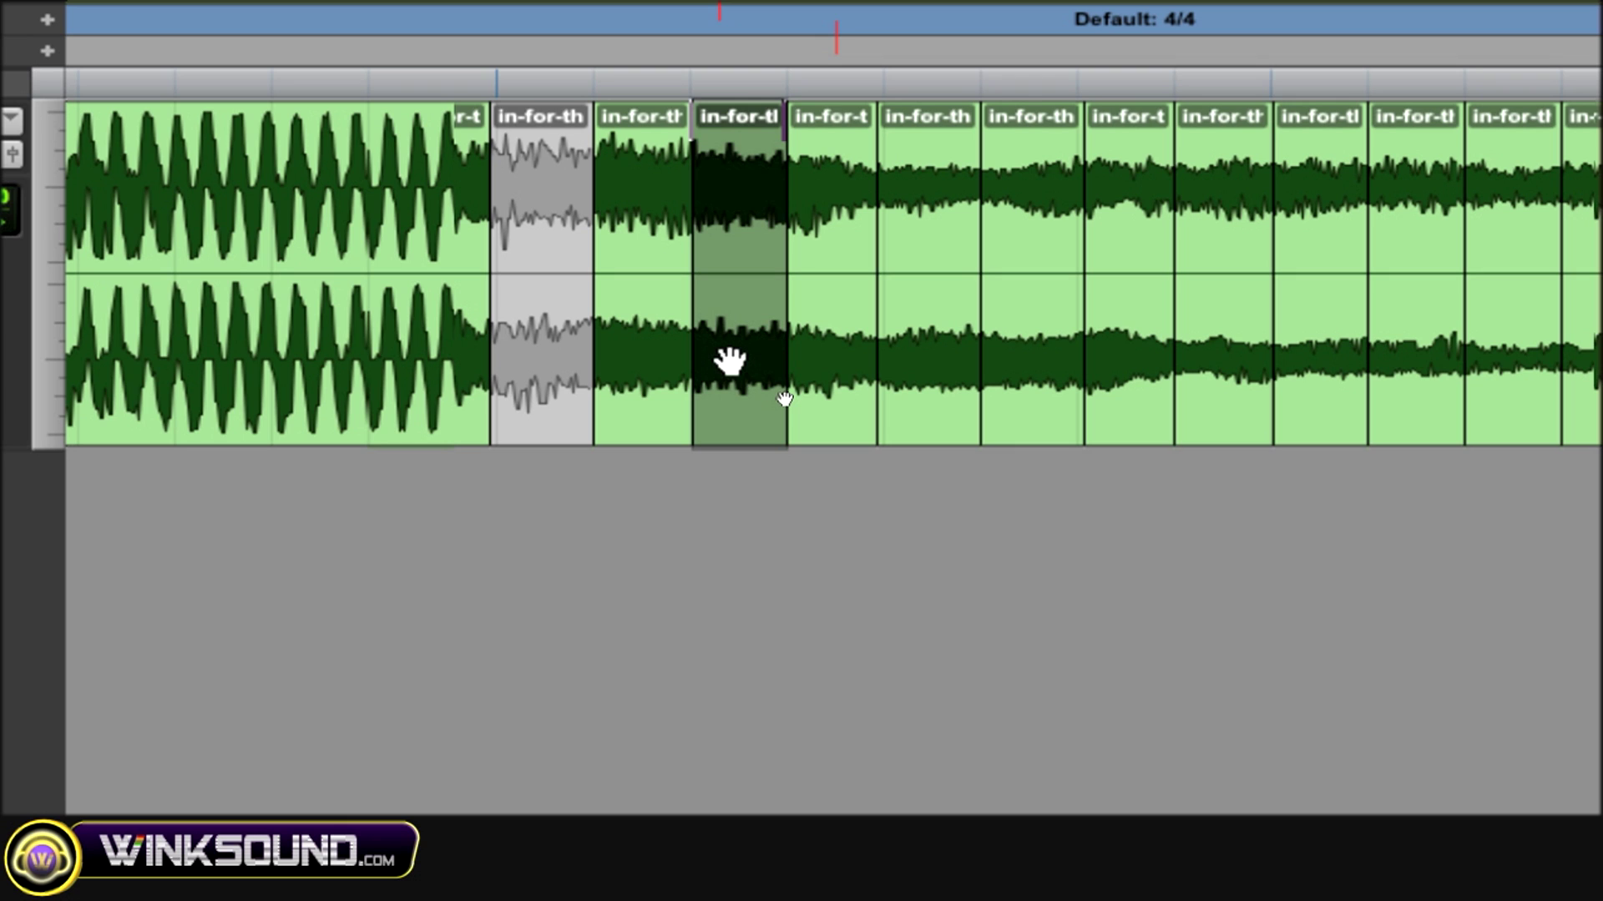
pyautogui.press('super+m')
pyautogui.click(881, 403)
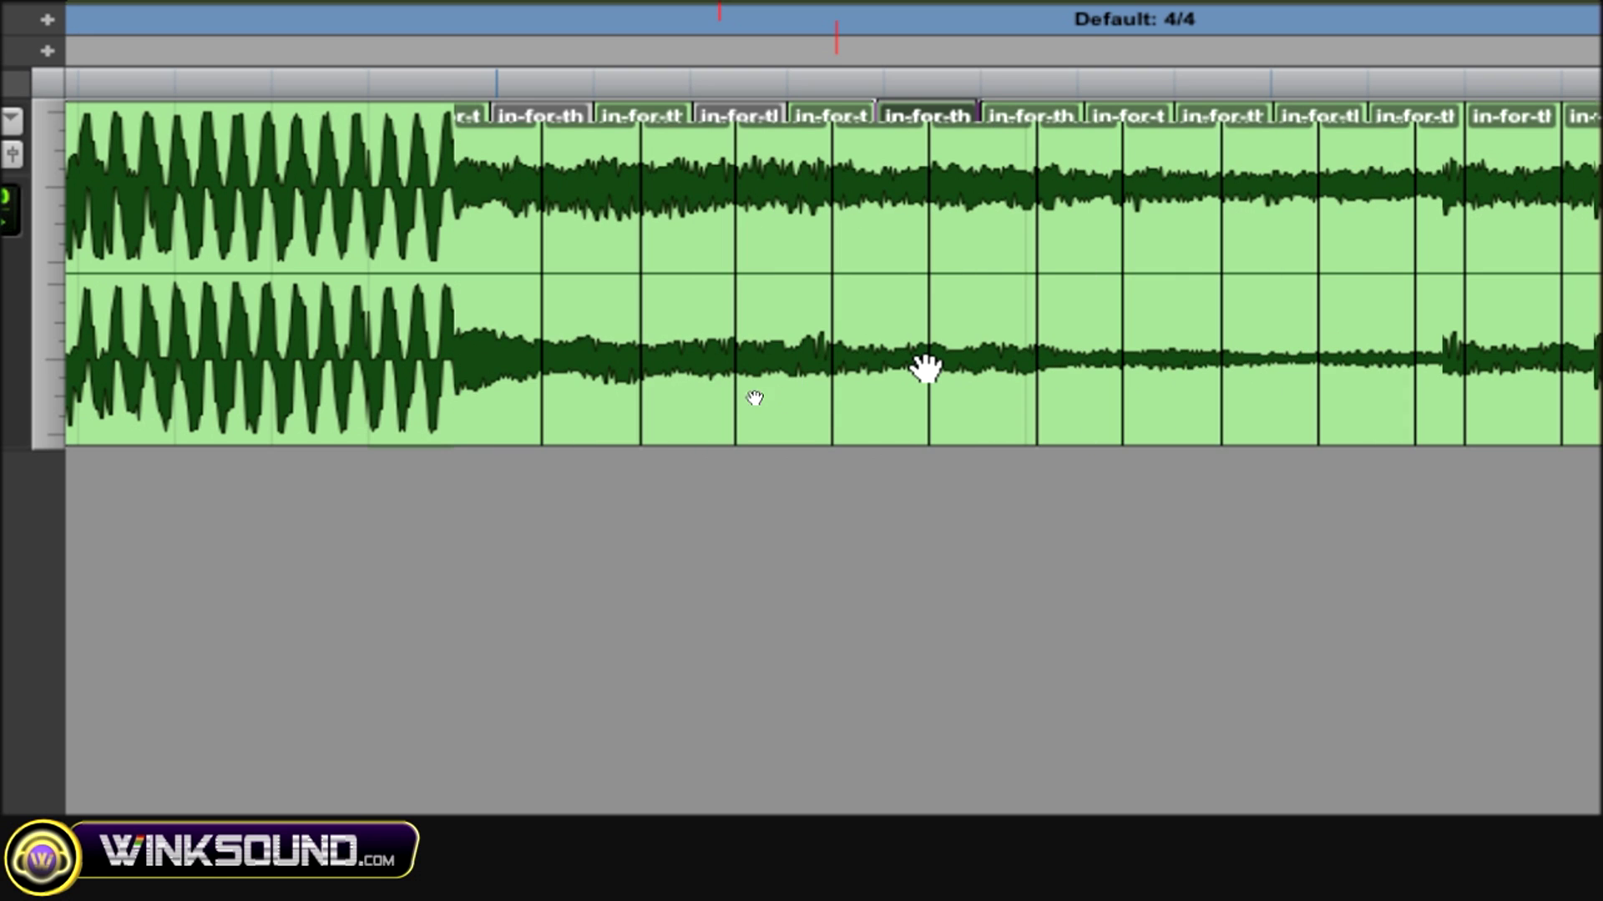
# Step: Mute further alternate slices, starting again from the first short region after the loud part
pyautogui.click(508, 359)
pyautogui.press('super+m')
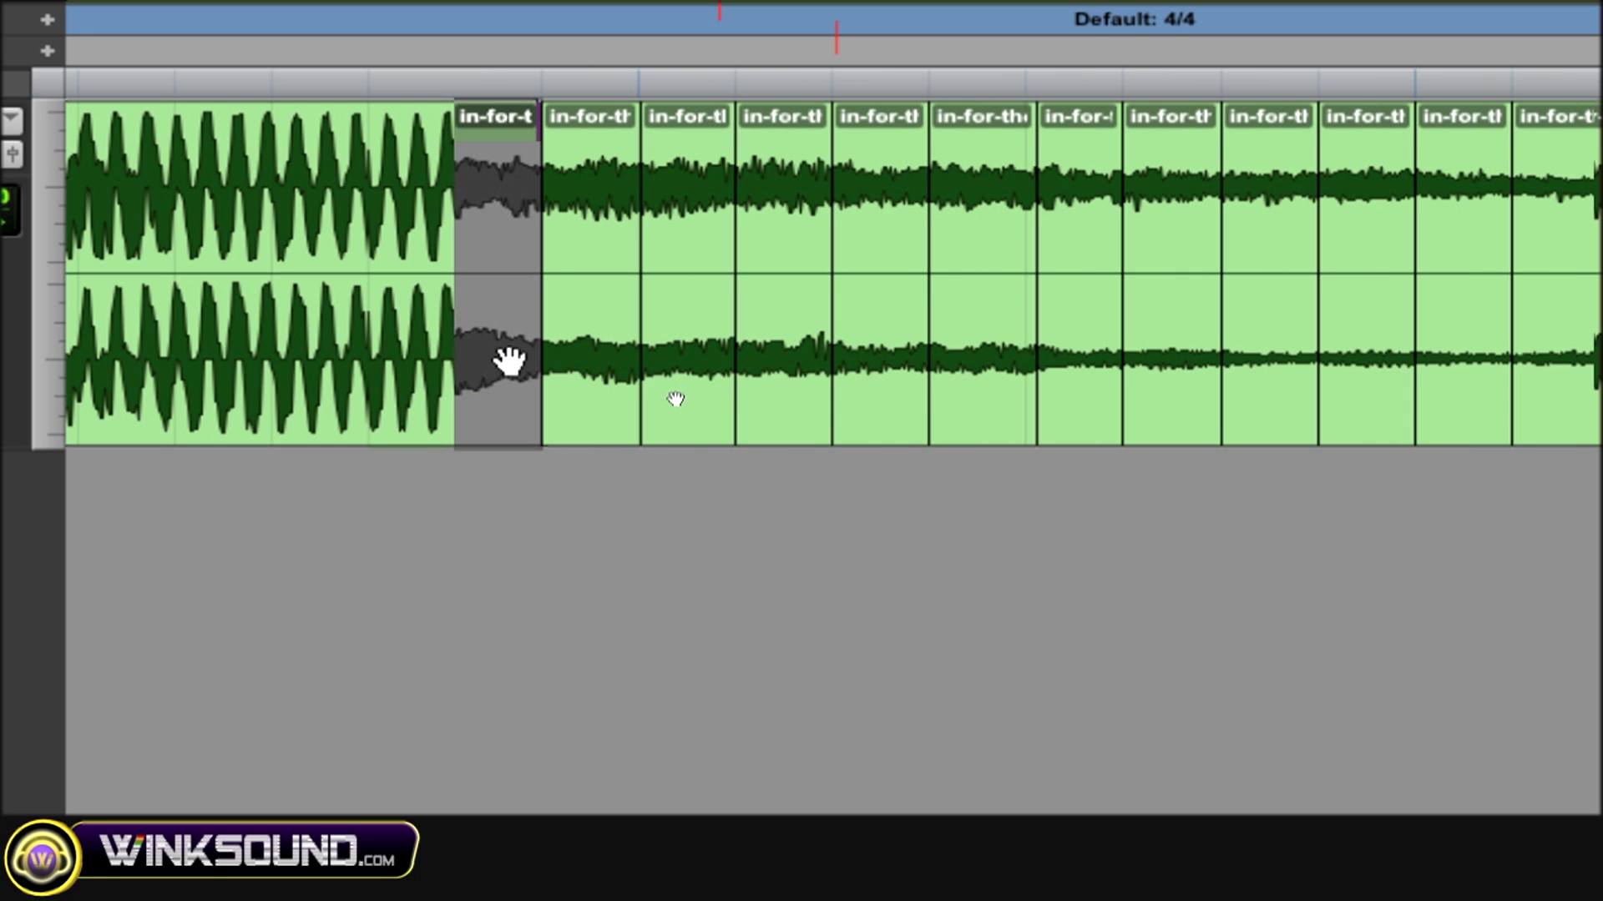
pyautogui.click(698, 371)
pyautogui.press('super+m')
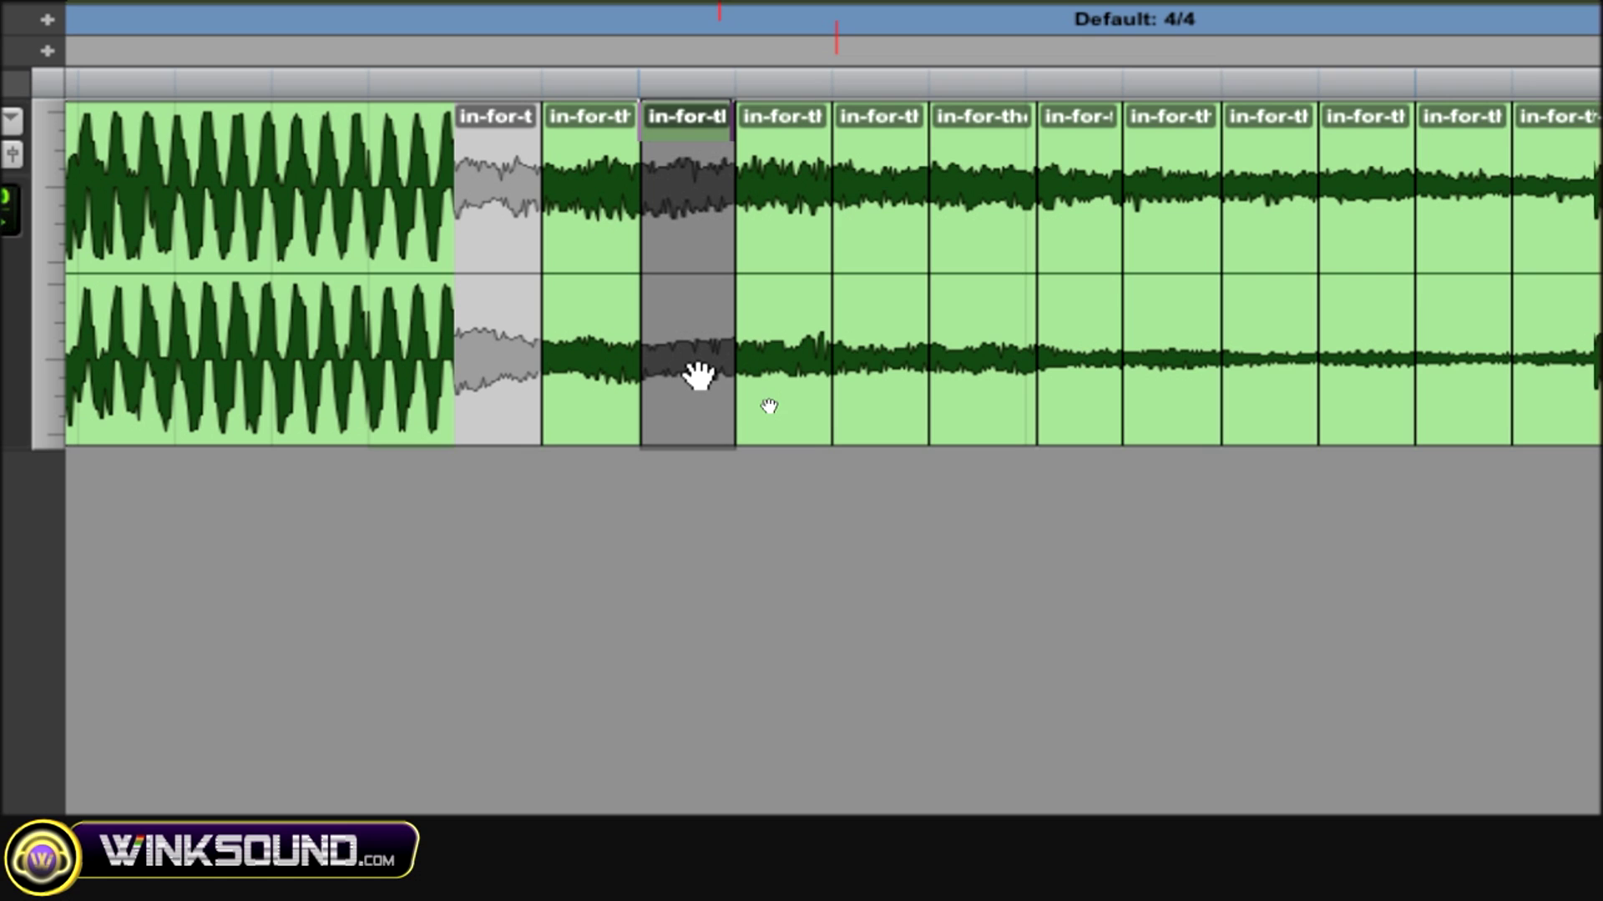
pyautogui.click(887, 351)
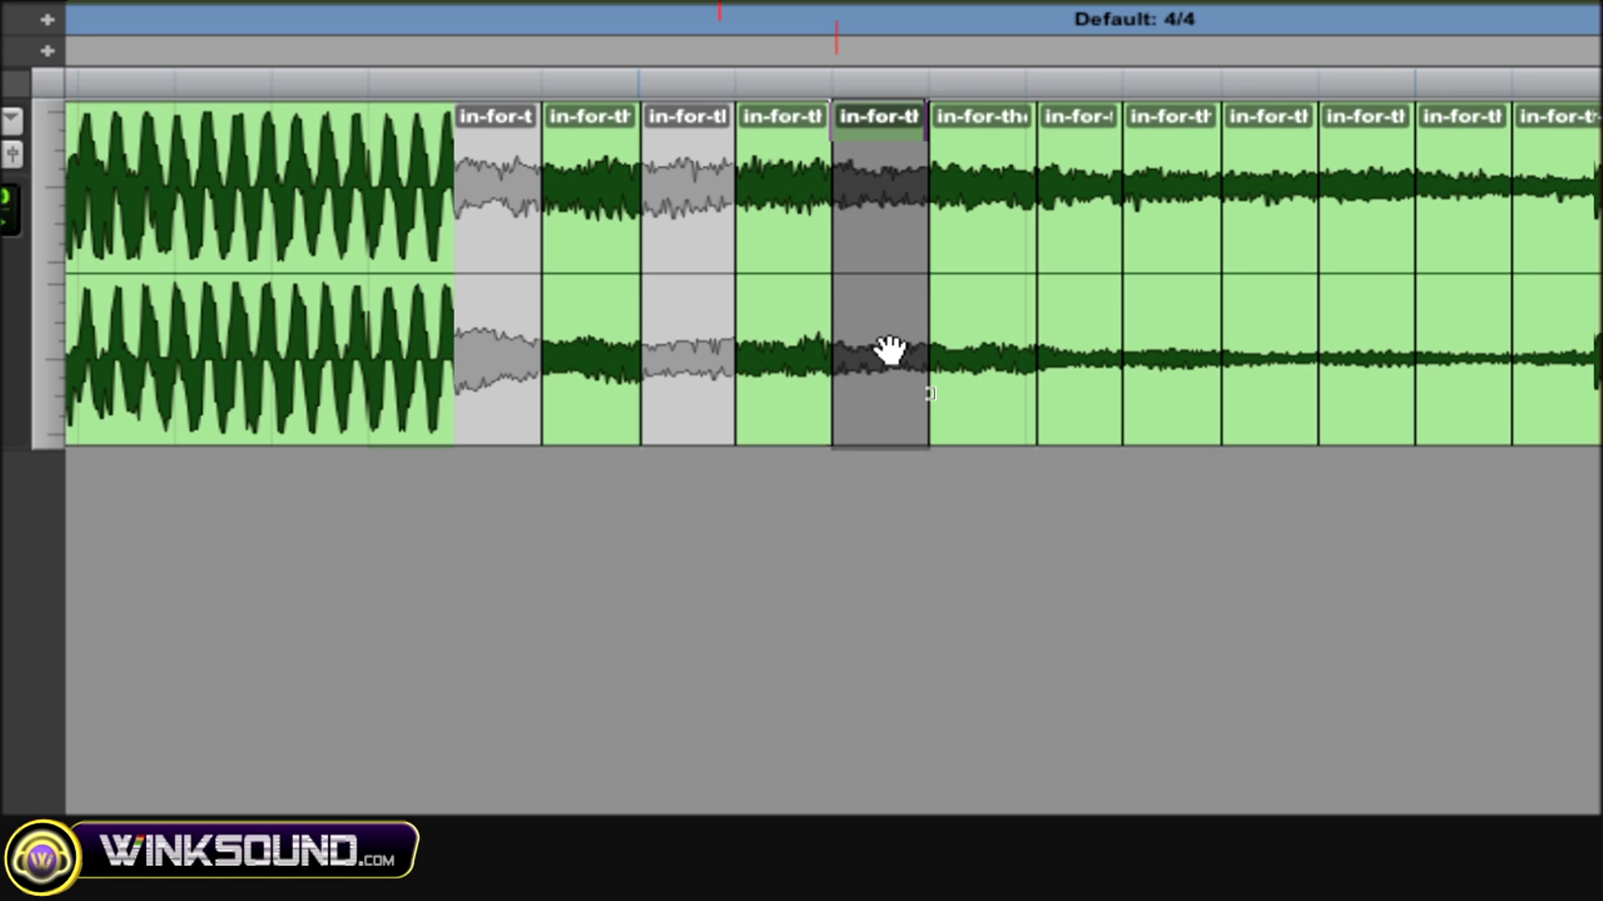
pyautogui.click(1077, 359)
pyautogui.press('super+m')
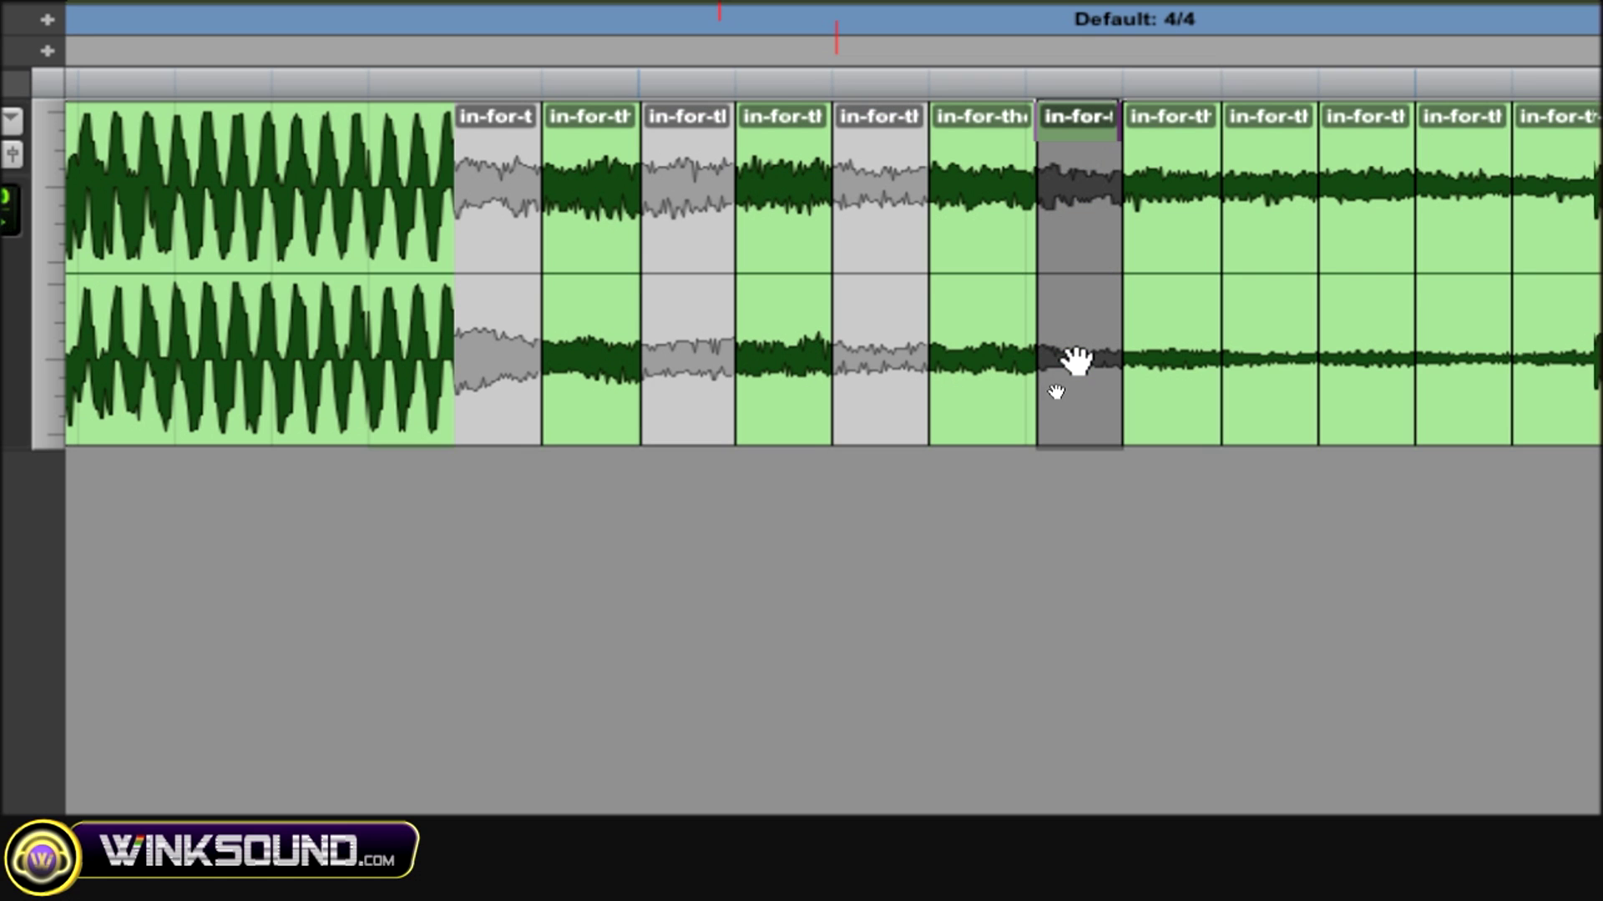
pyautogui.click(1272, 346)
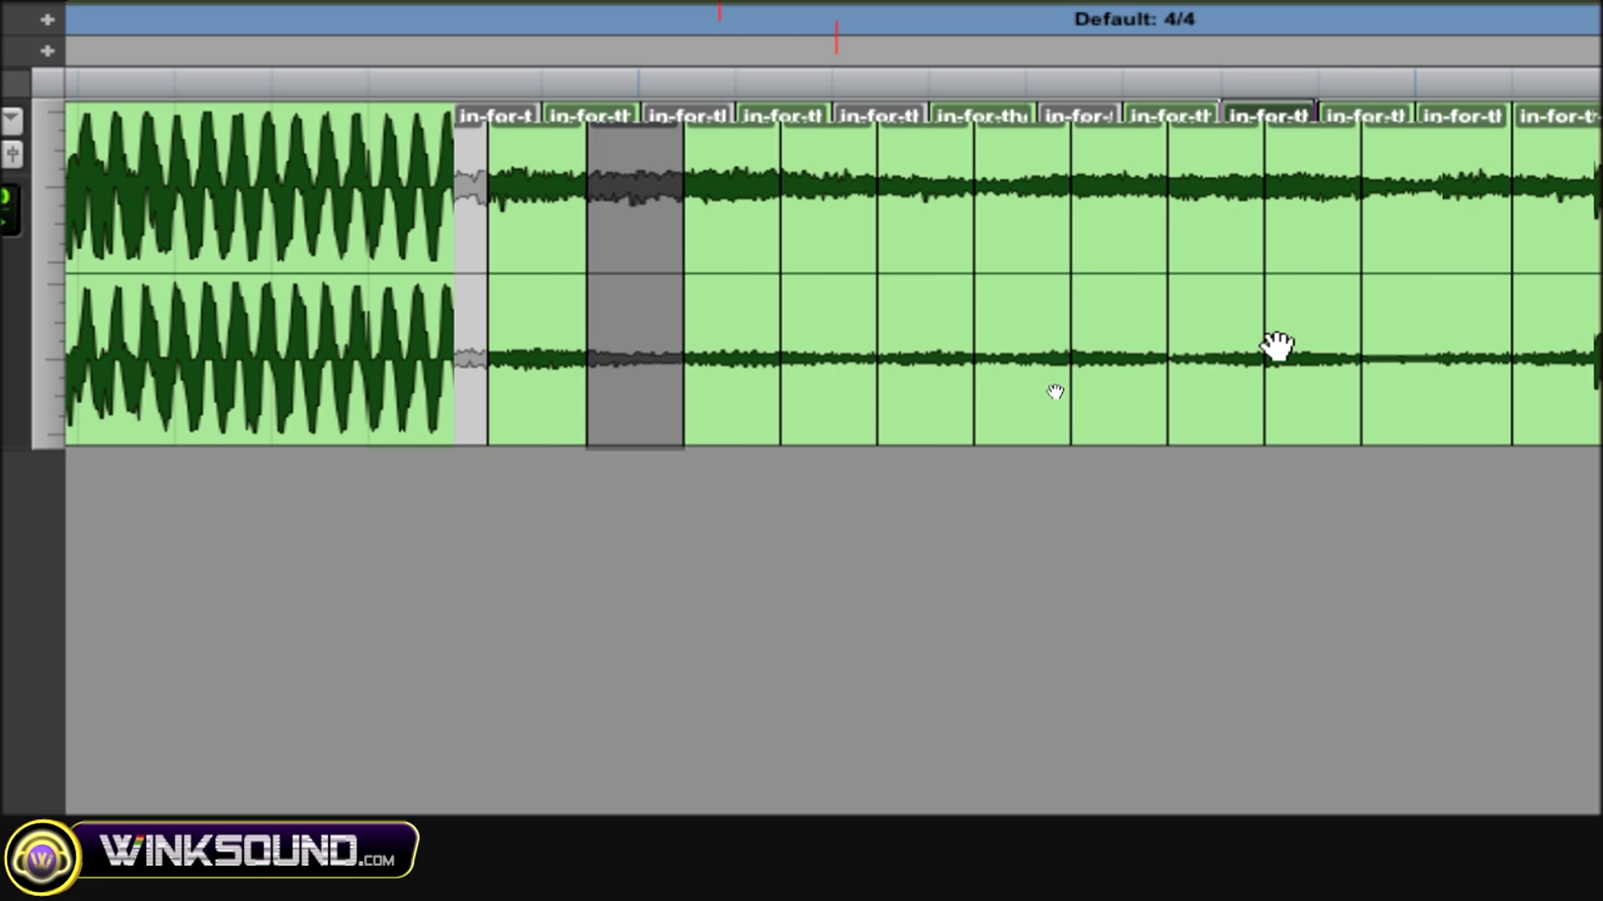
# Step: Mute the remaining alternate slices leading into the beat drop
pyautogui.click(832, 385)
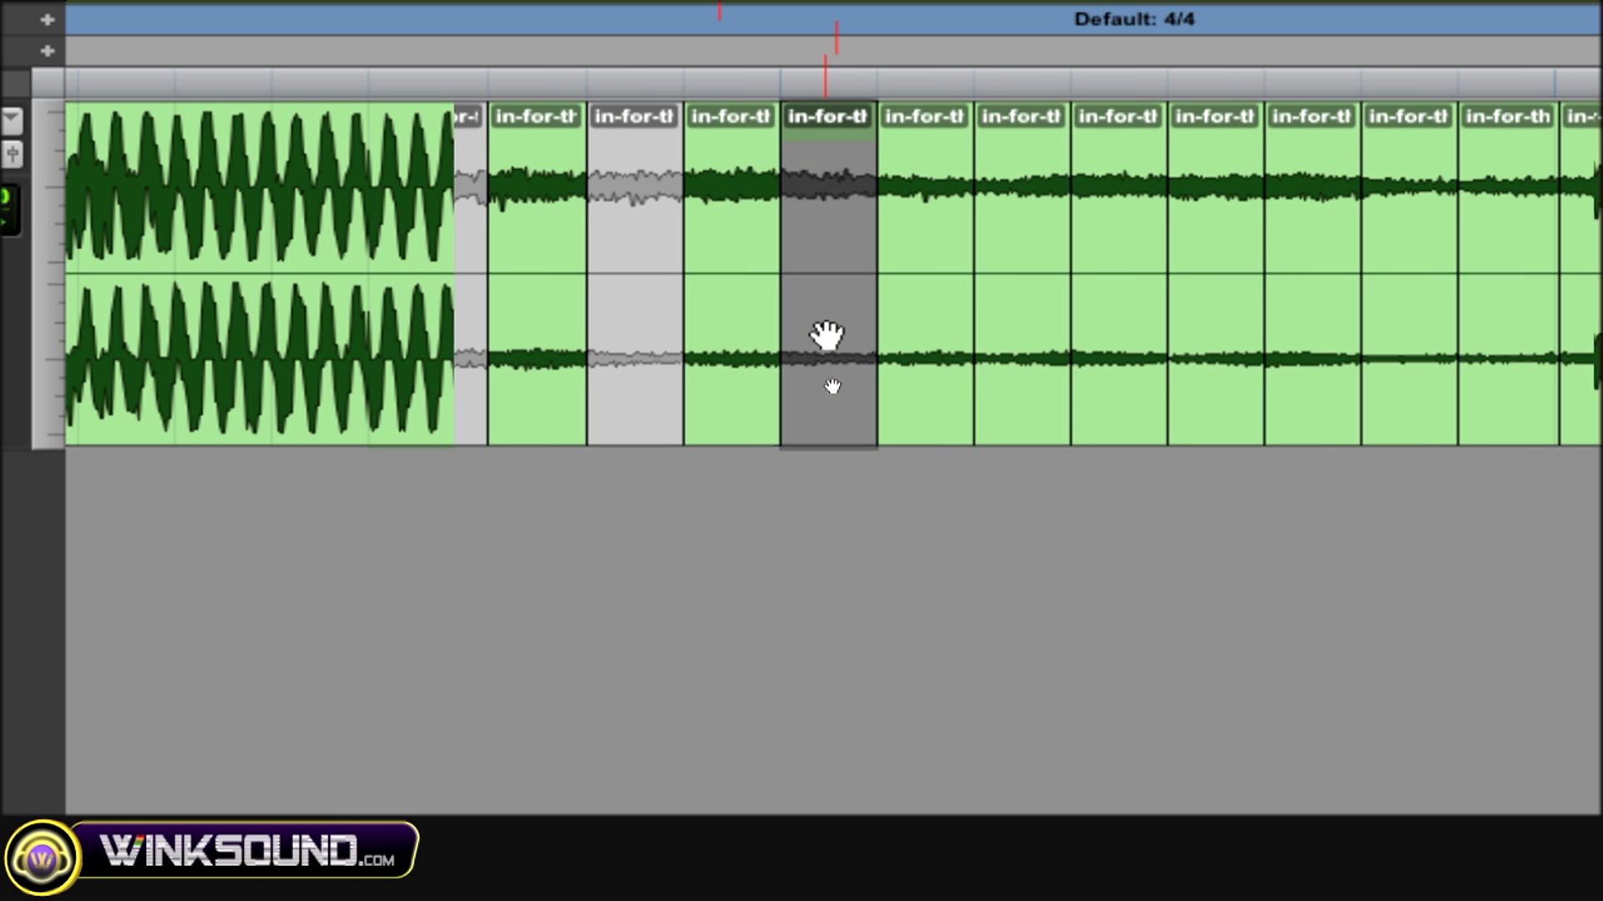
pyautogui.hotkey('ctrl', 'm')
pyautogui.click(882, 388)
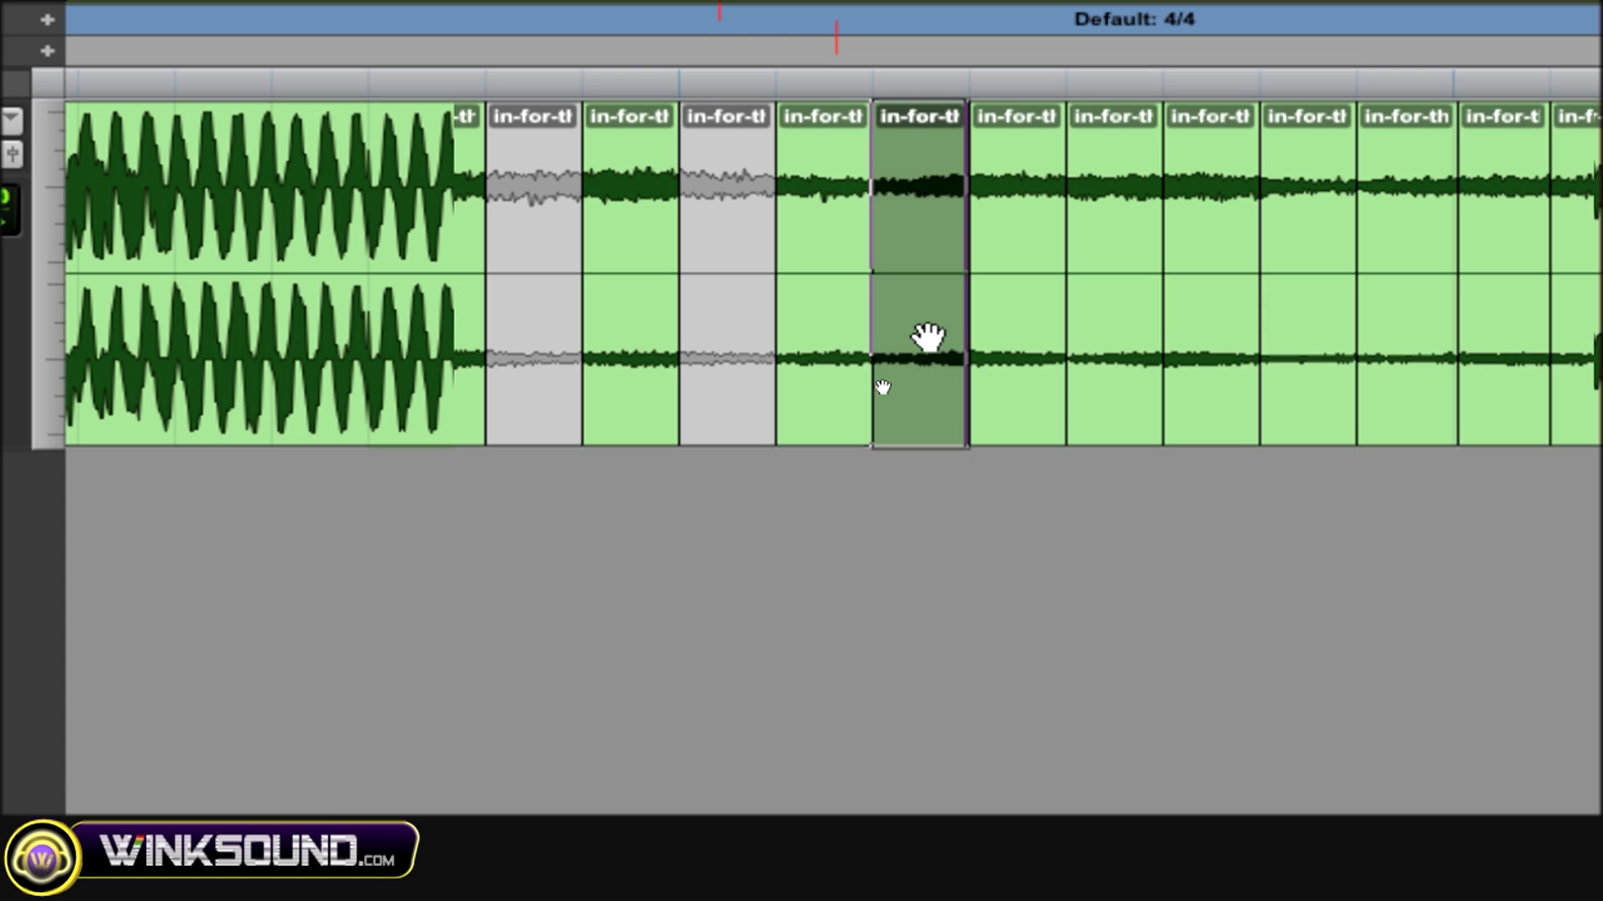
pyautogui.hotkey('ctrl', 'm')
pyautogui.click(1100, 339)
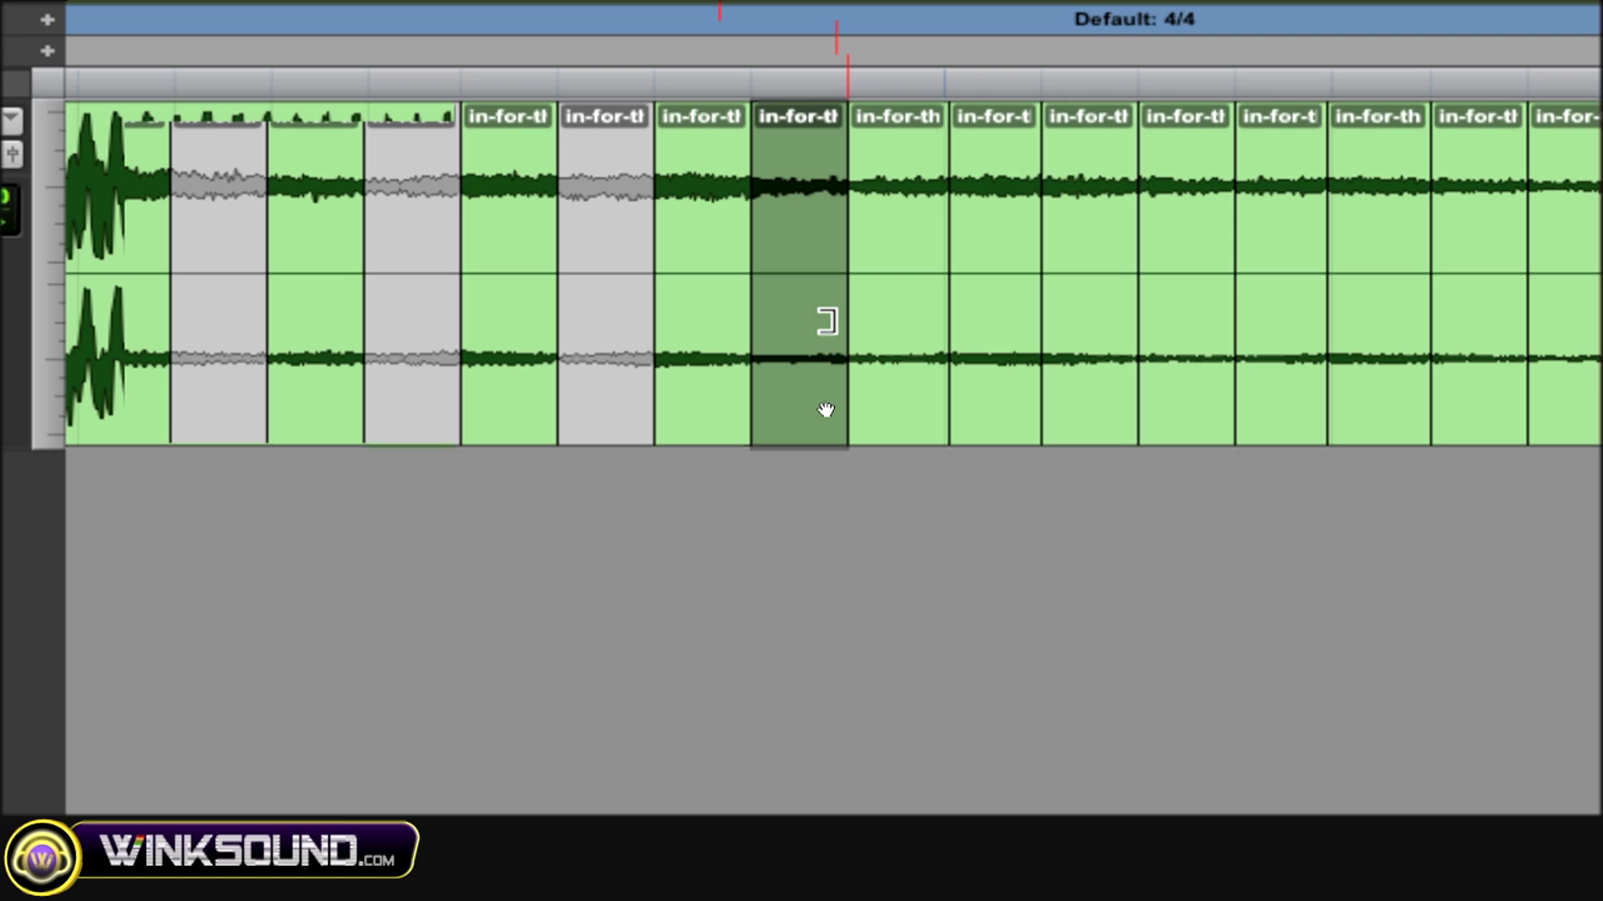
pyautogui.hotkey('ctrl', 'm')
pyautogui.click(977, 384)
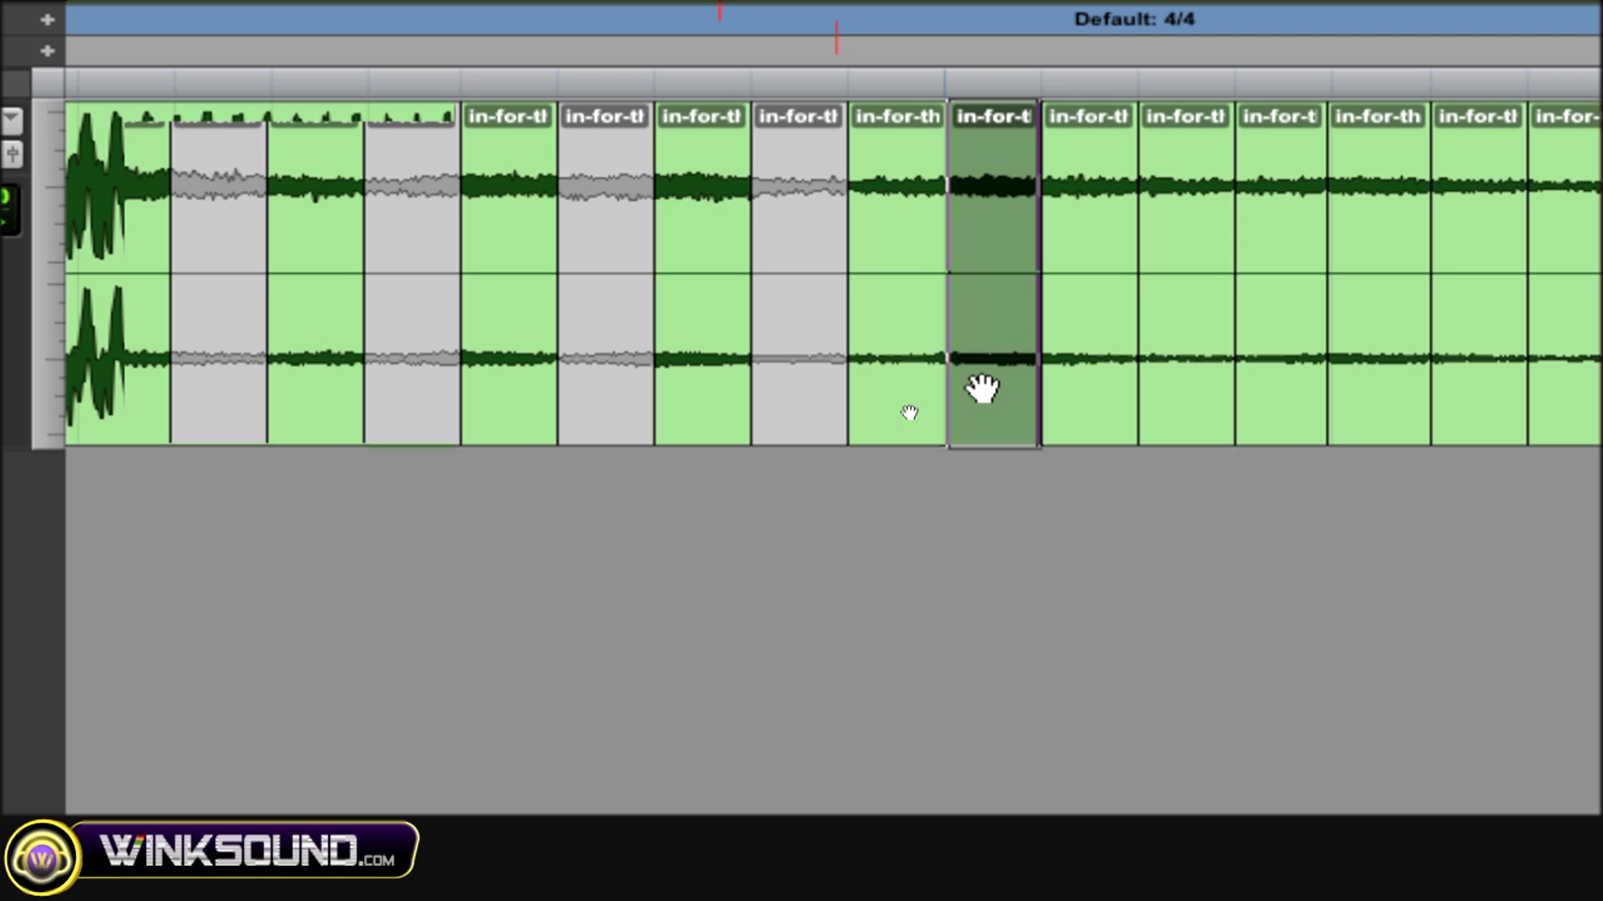
pyautogui.click(1198, 421)
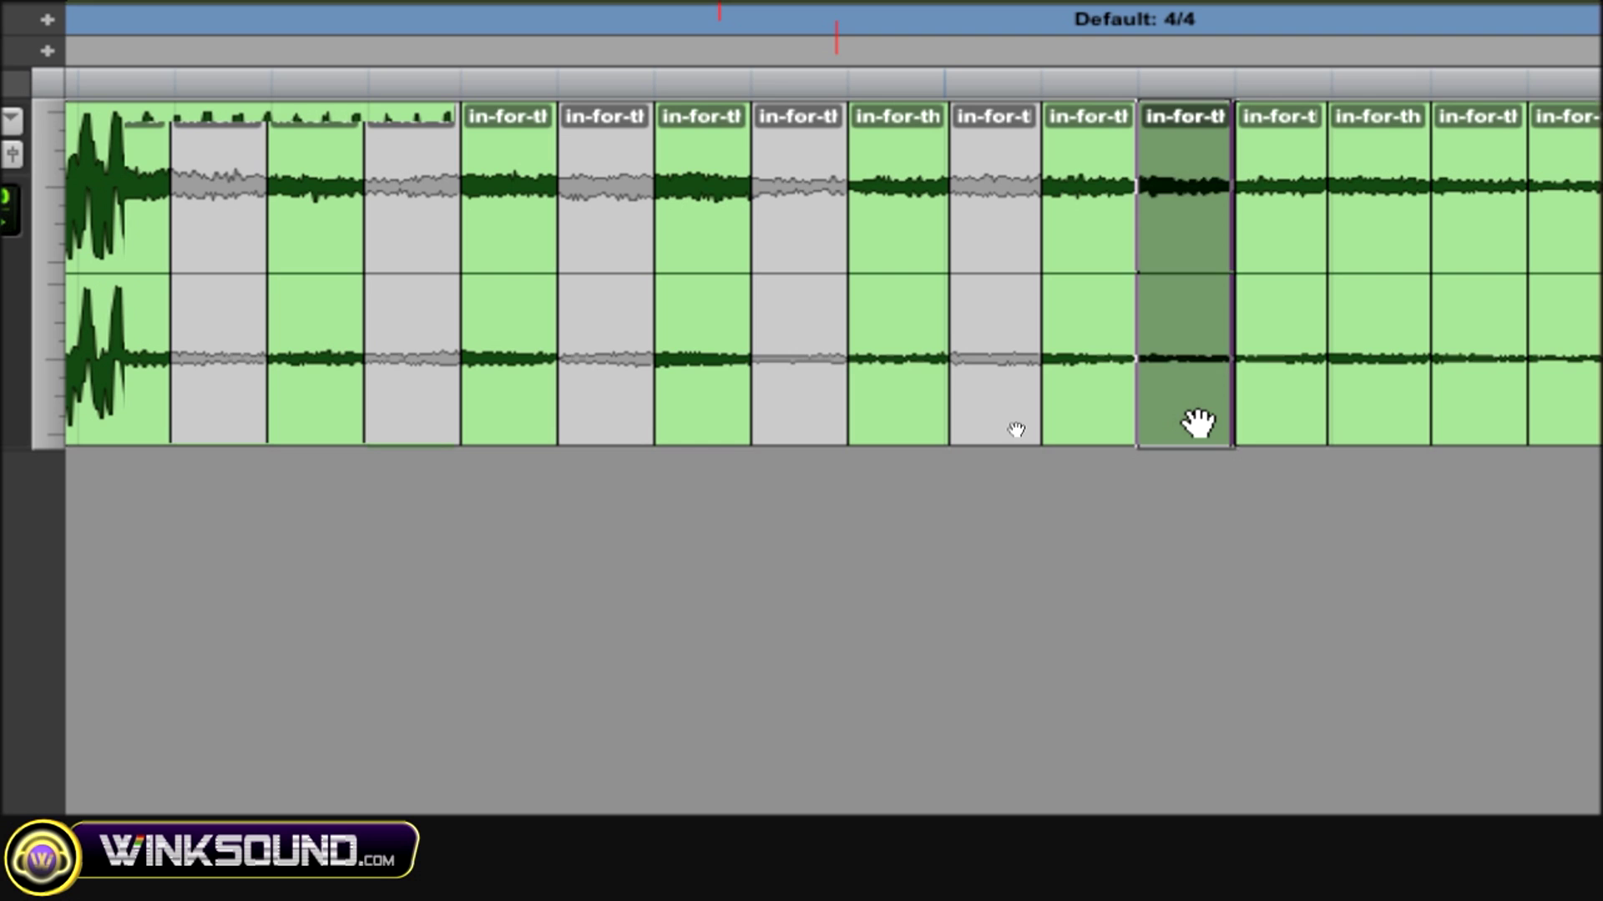
pyautogui.hotkey('ctrl', 'm')
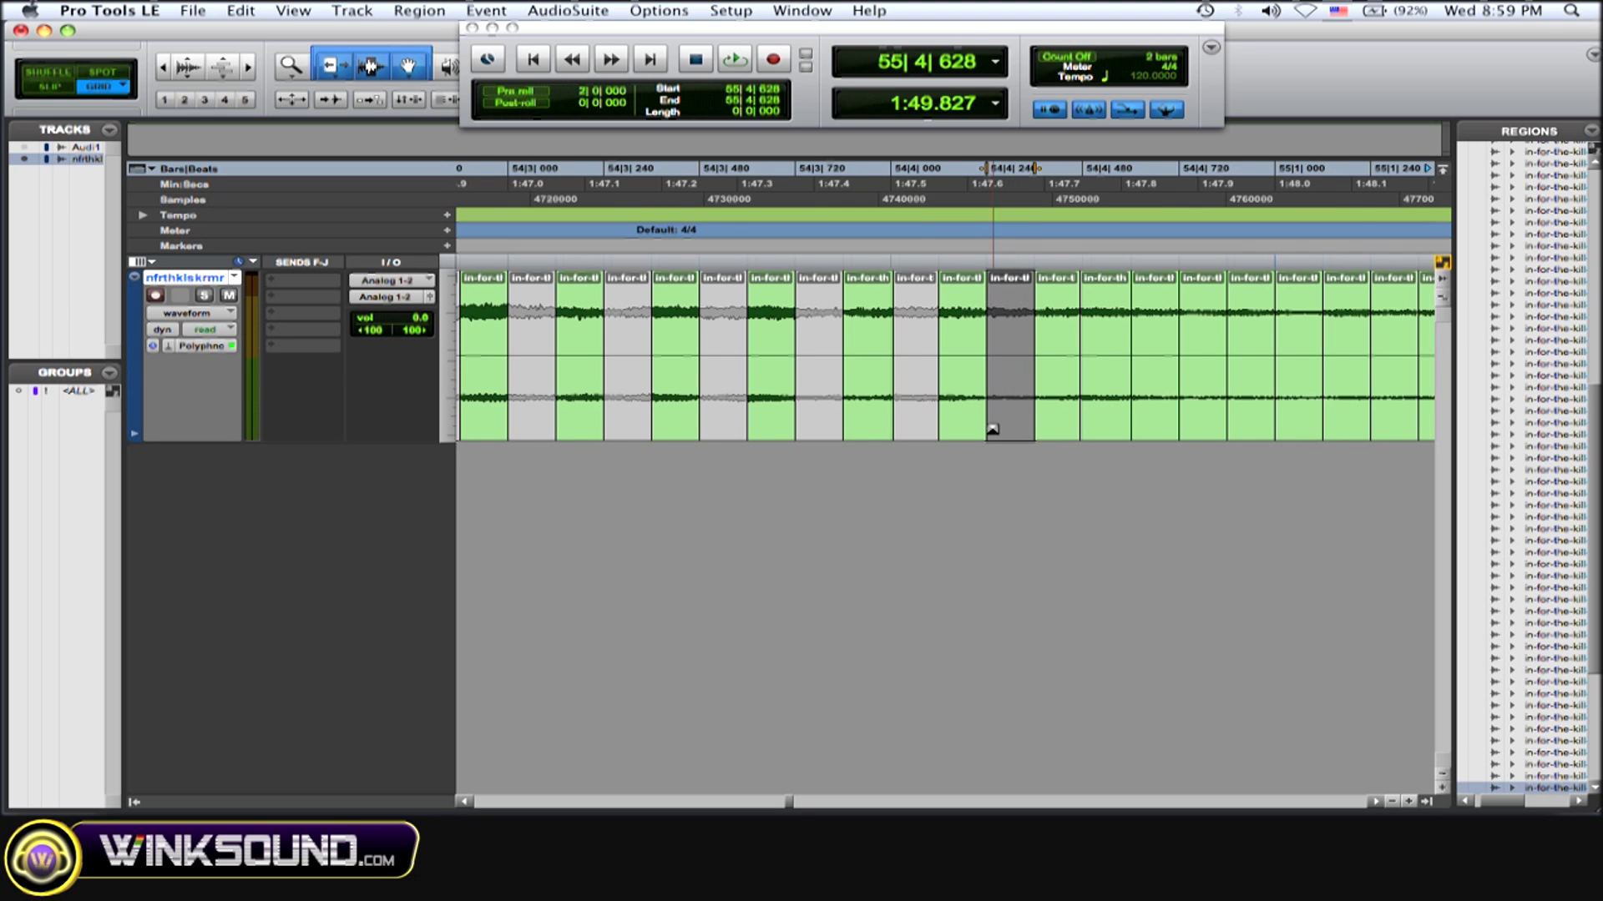
pyautogui.hscroll(-3, 992, 429)
# Step: Clear the region selection and play back from 53|2|000 to hear the stutter
pyautogui.scroll(-2, 993, 429)
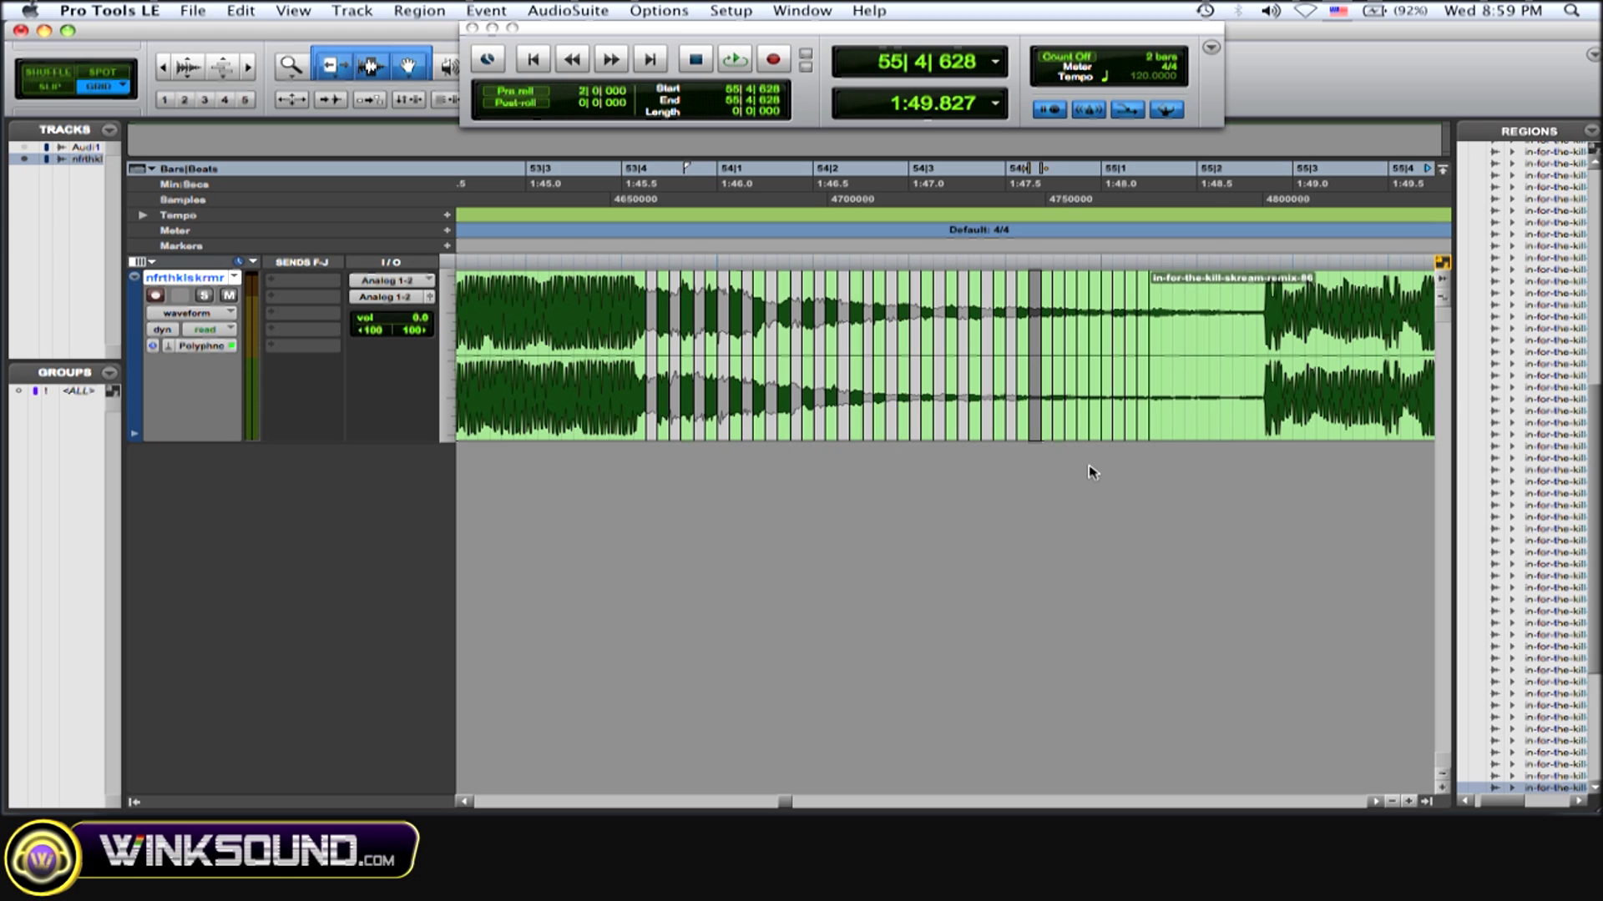
pyautogui.click(1017, 230)
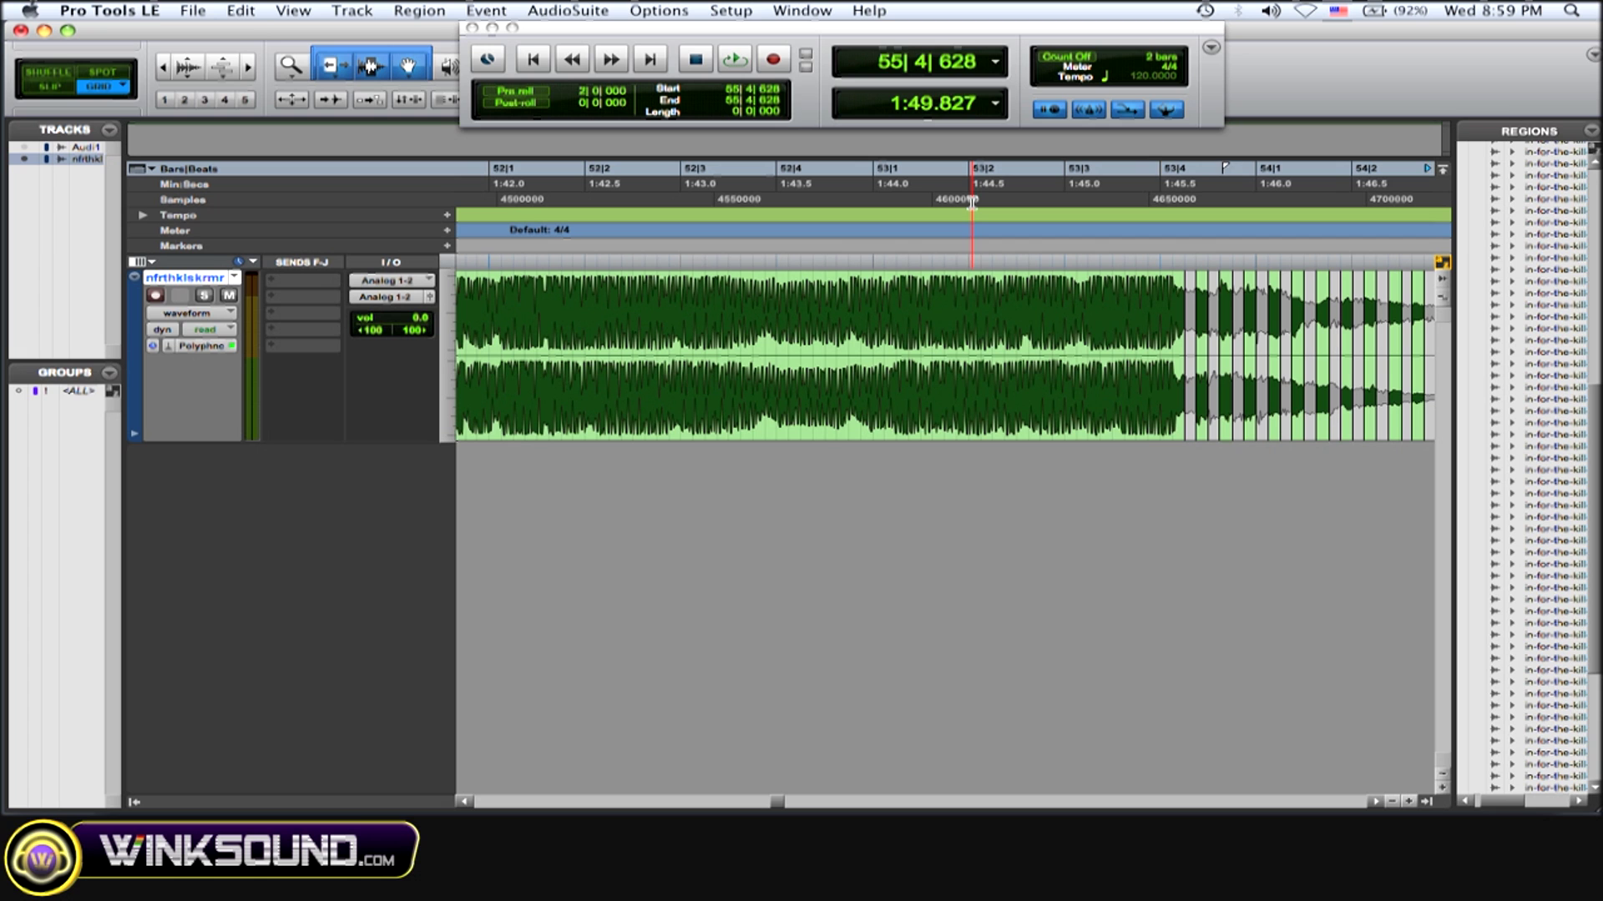
pyautogui.click(972, 201)
pyautogui.press('space')
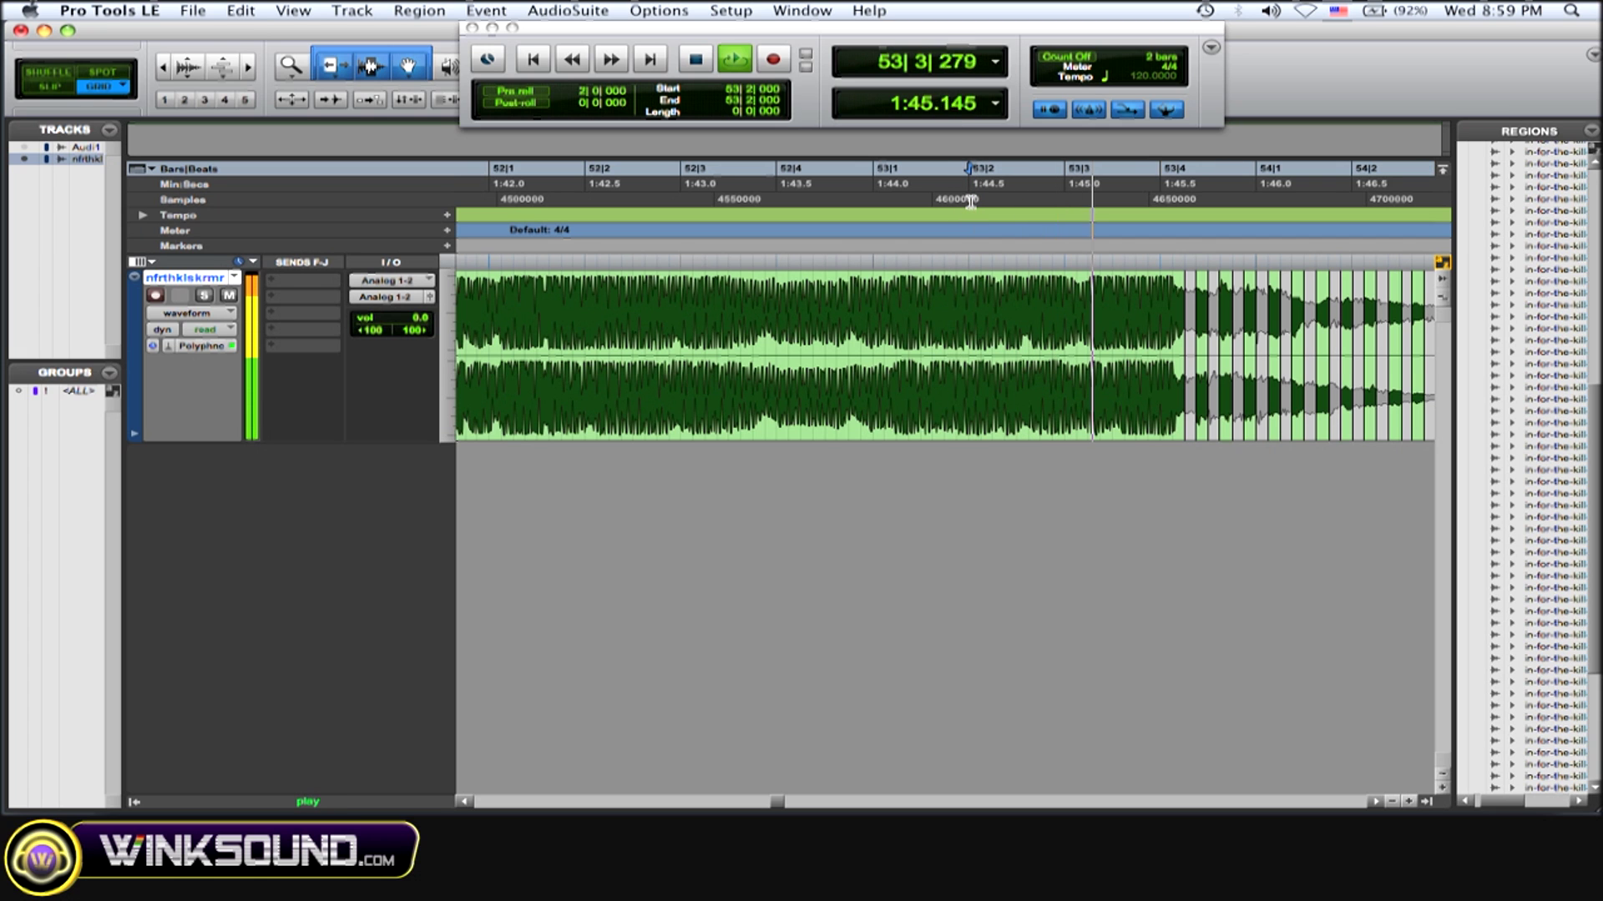